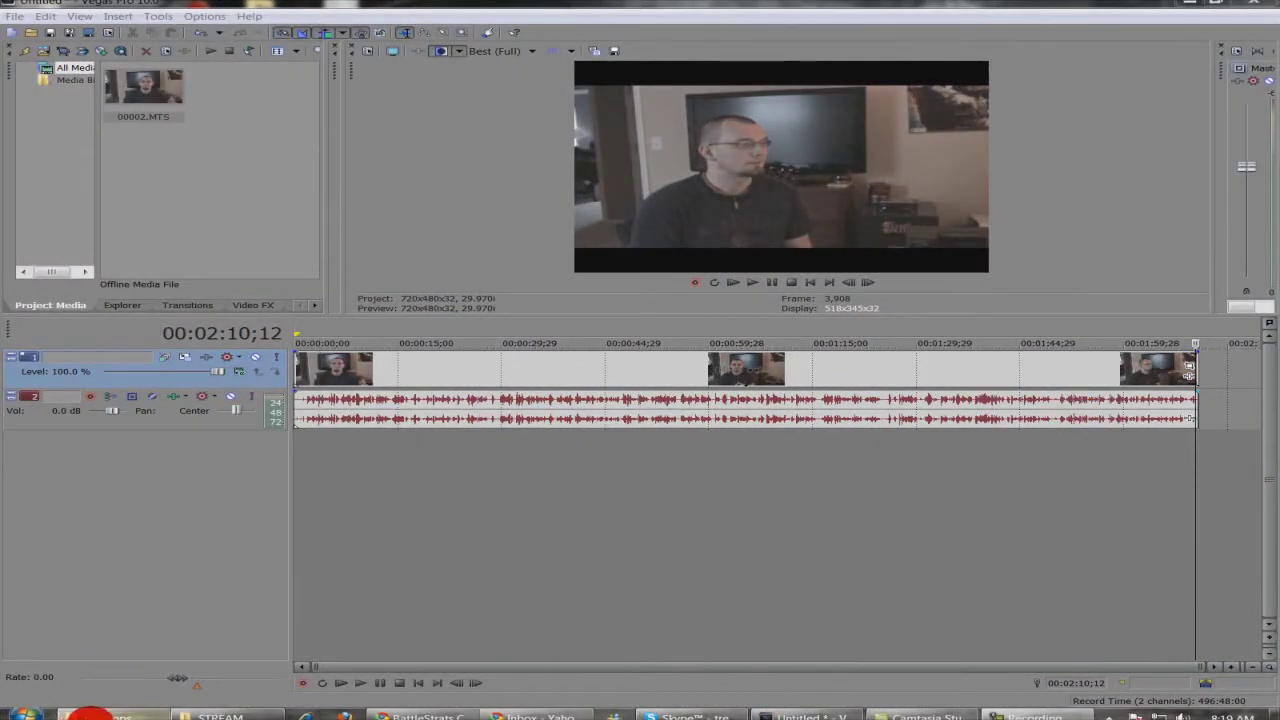
- Bring the blackops folder window to the front, restore it, and enlarge it to show all 13 items
click(90, 716)
click(340, 640)
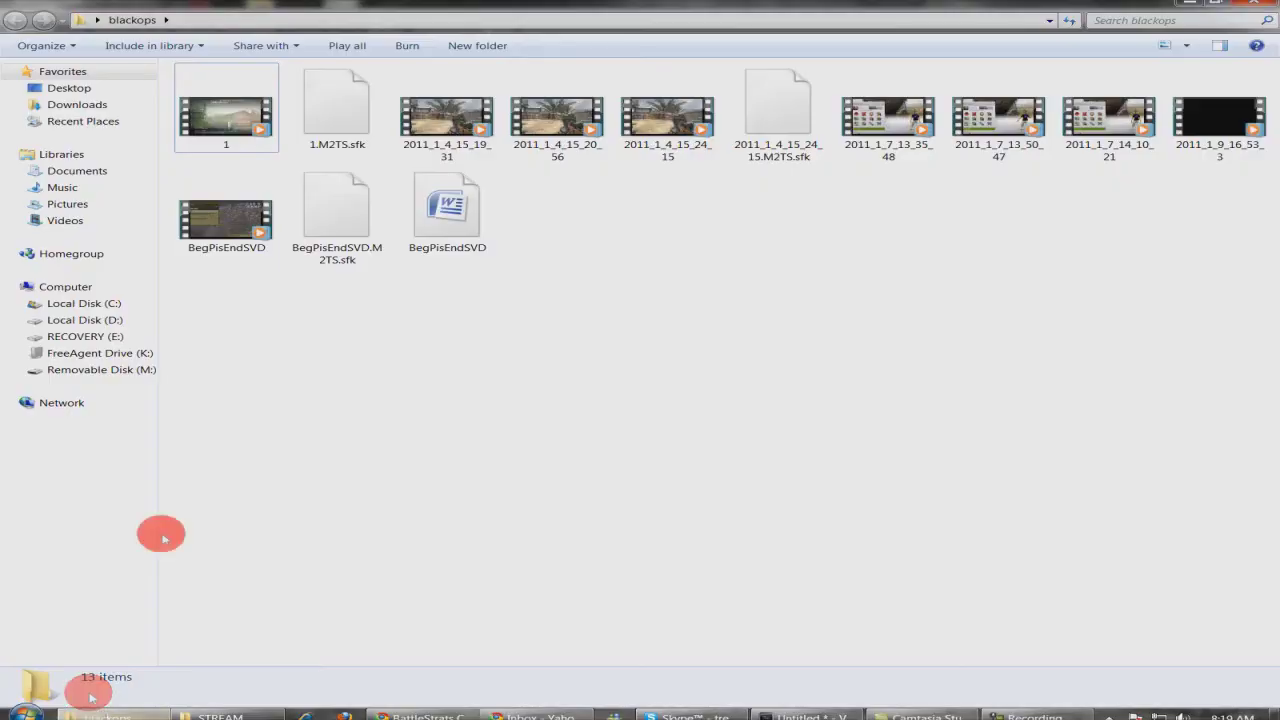
click(1215, 4)
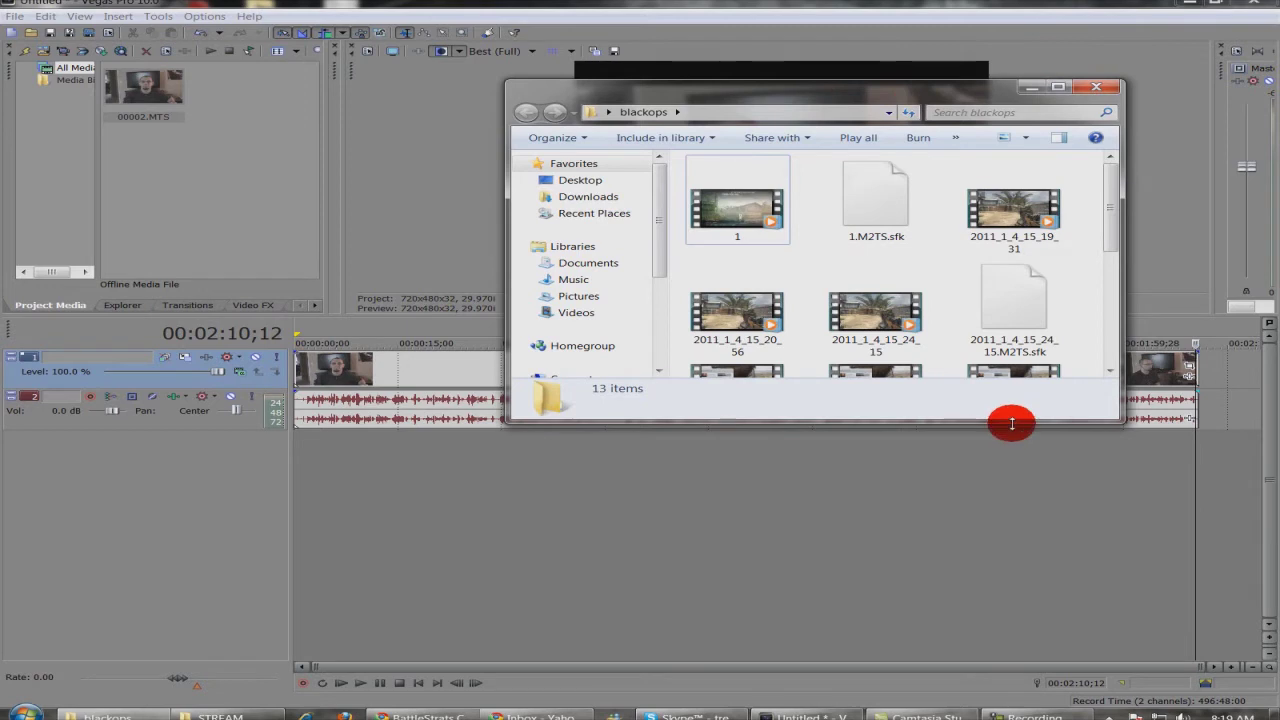
drag(1004, 421, 995, 640)
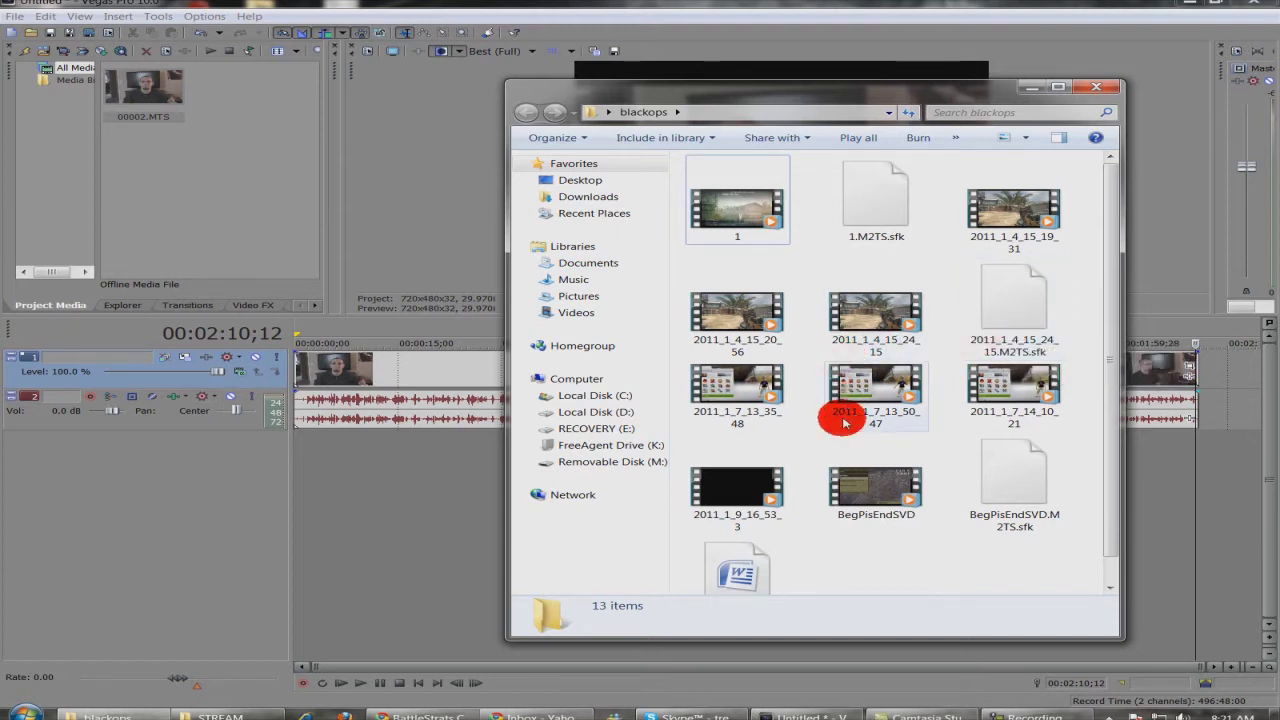
- Close the blackops folder window to return to the Vegas Pro editor
mouse_move(843, 423)
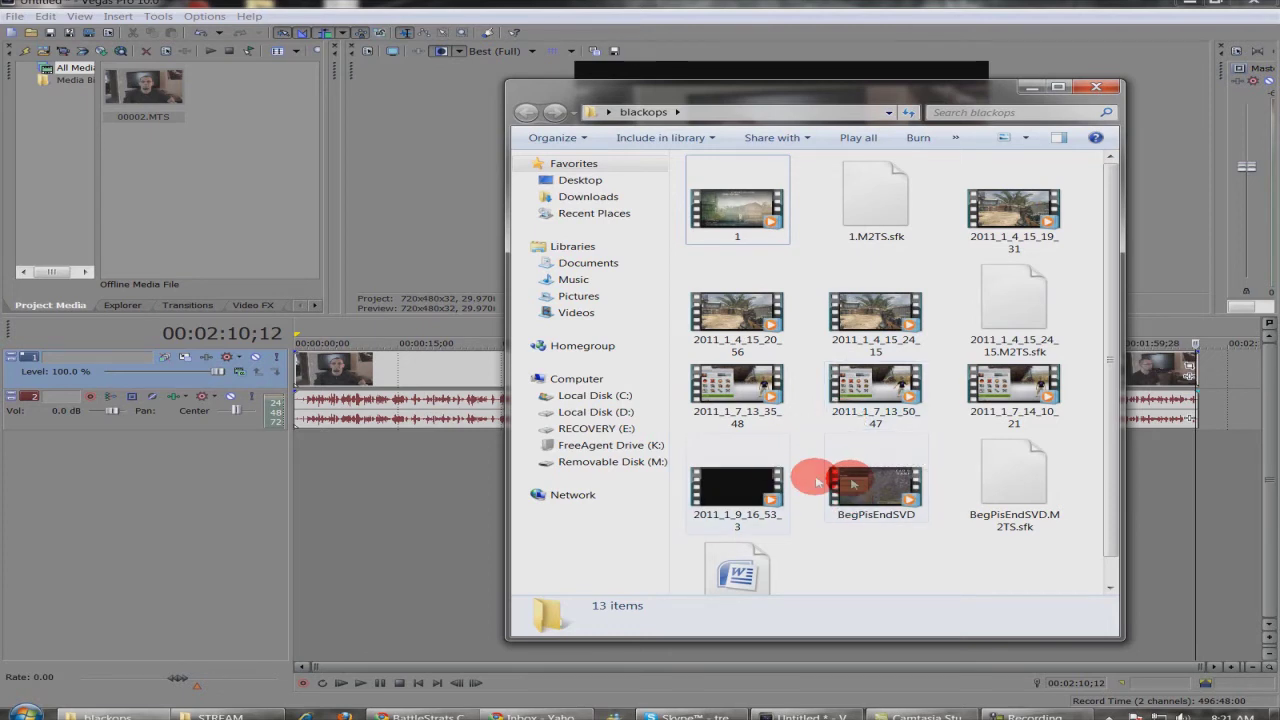
mouse_move(884, 487)
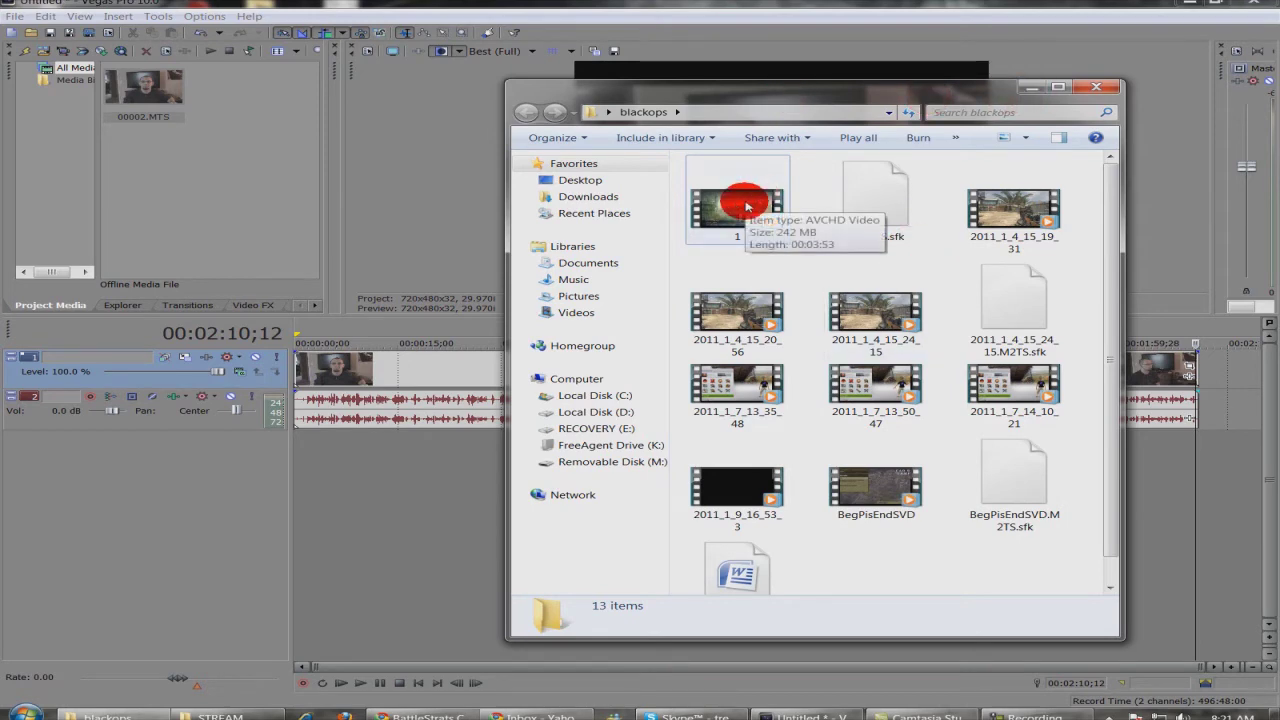
click(1096, 87)
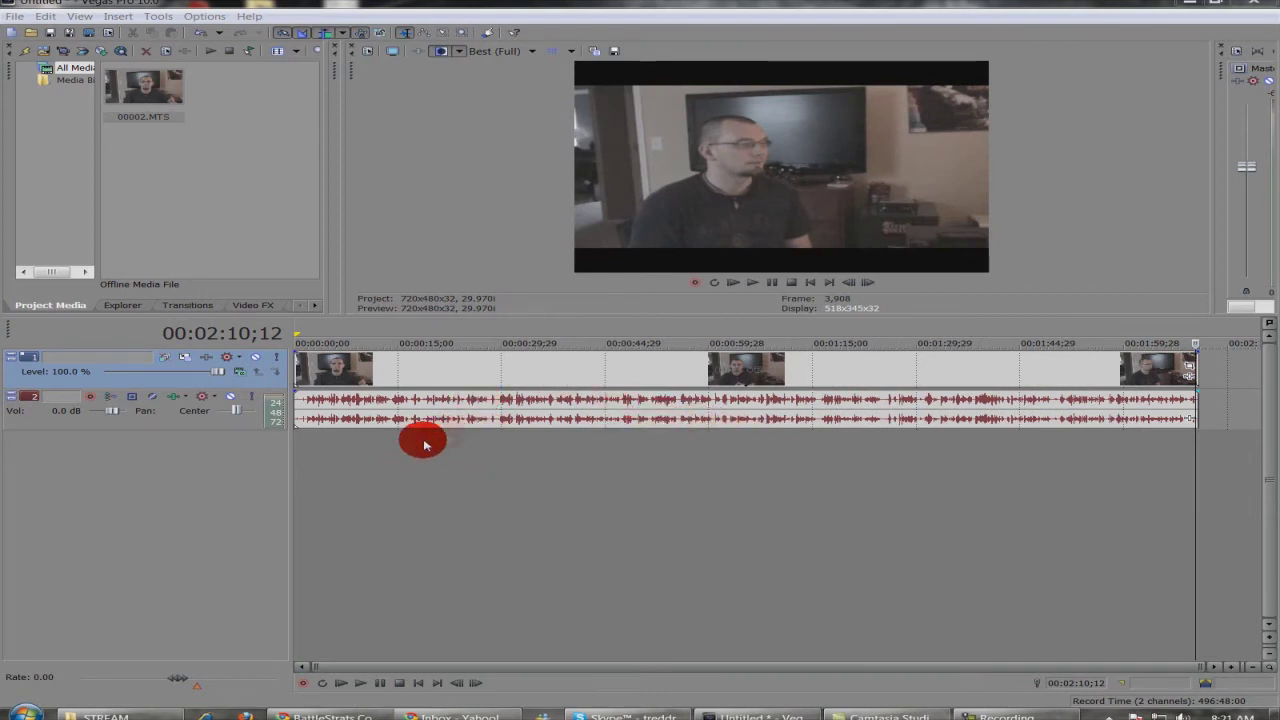
- Scrub the webcam clip through 00:00:26;18 to 00:00:44;29, then bring up the video event's context menu
drag(414, 437, 480, 443)
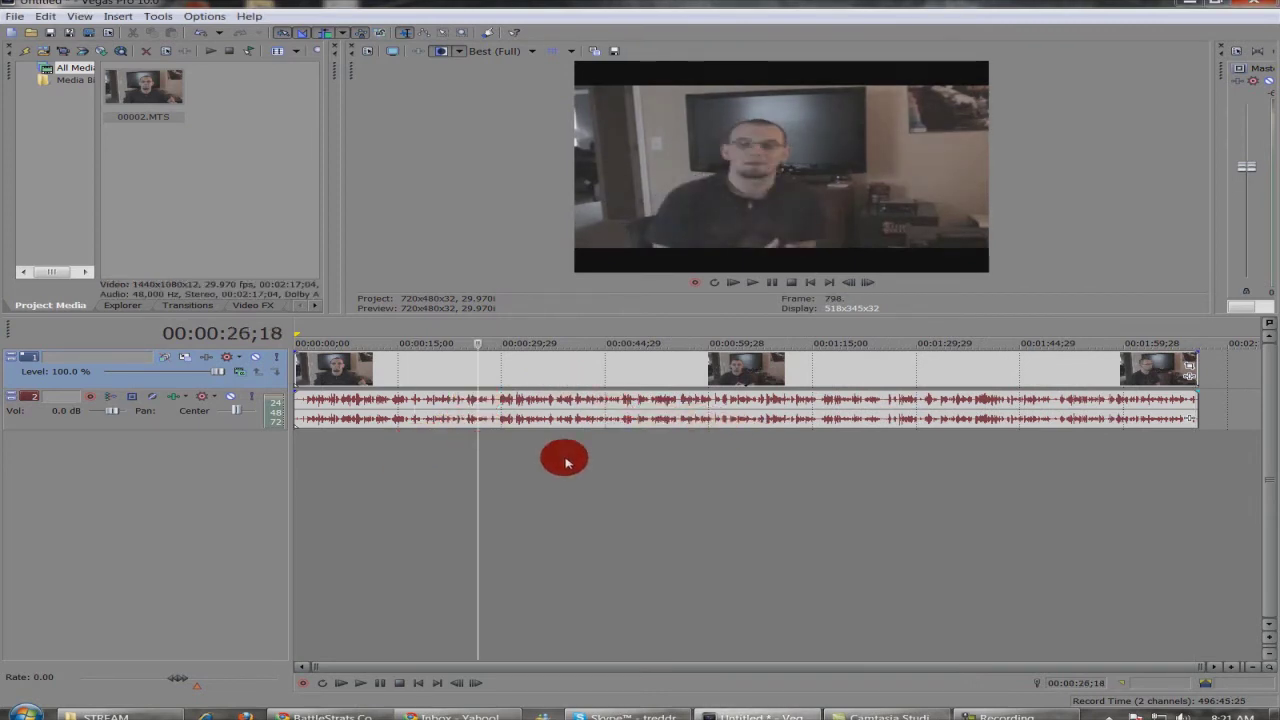
drag(565, 461, 381, 477)
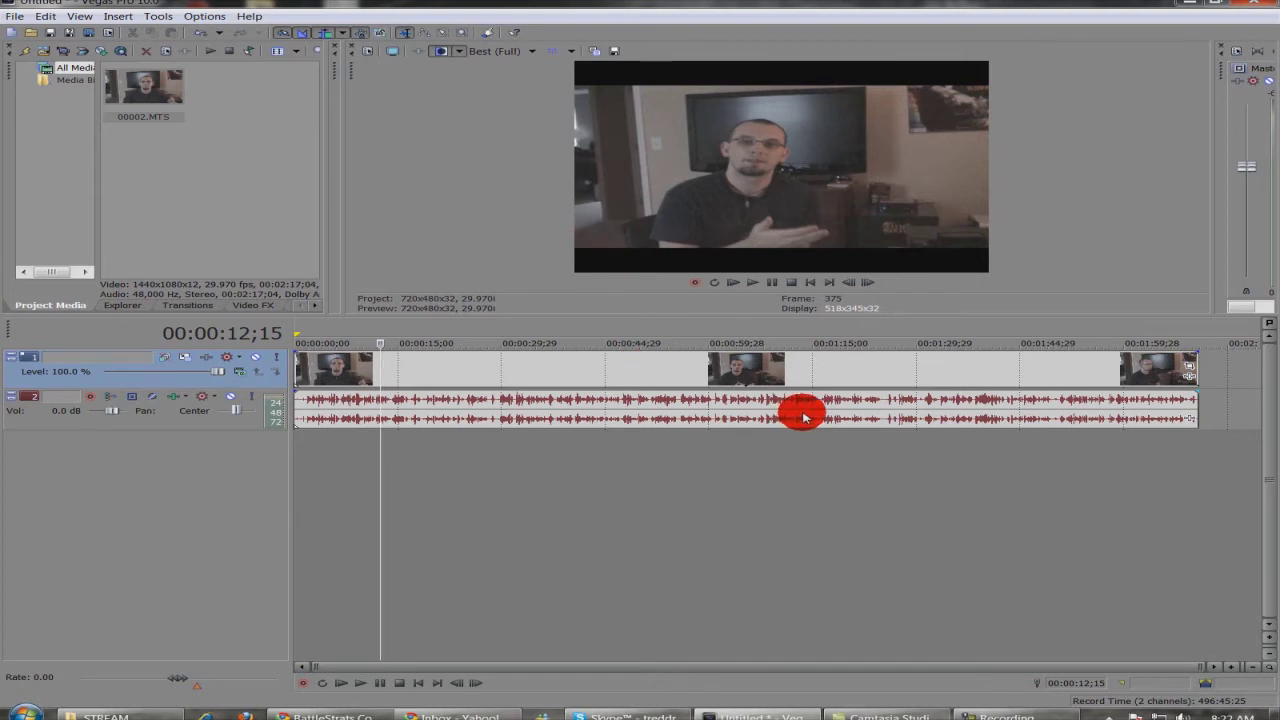
click(453, 378)
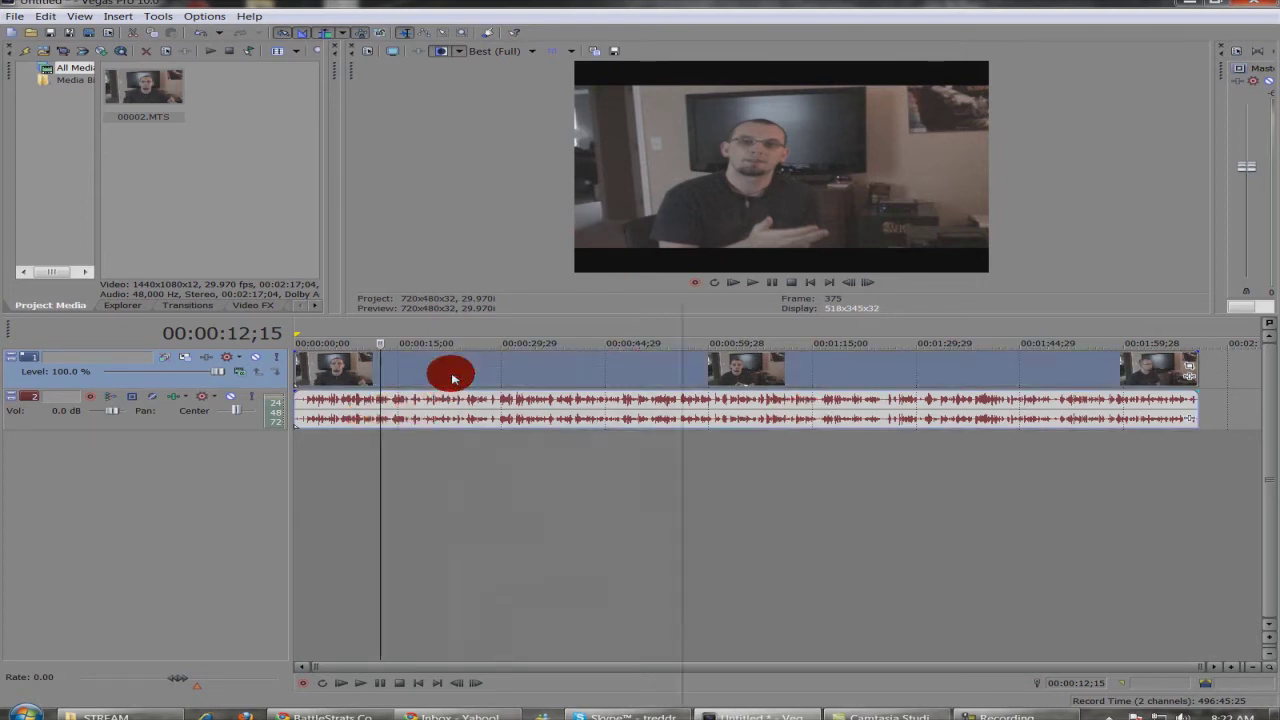
right_click(453, 378)
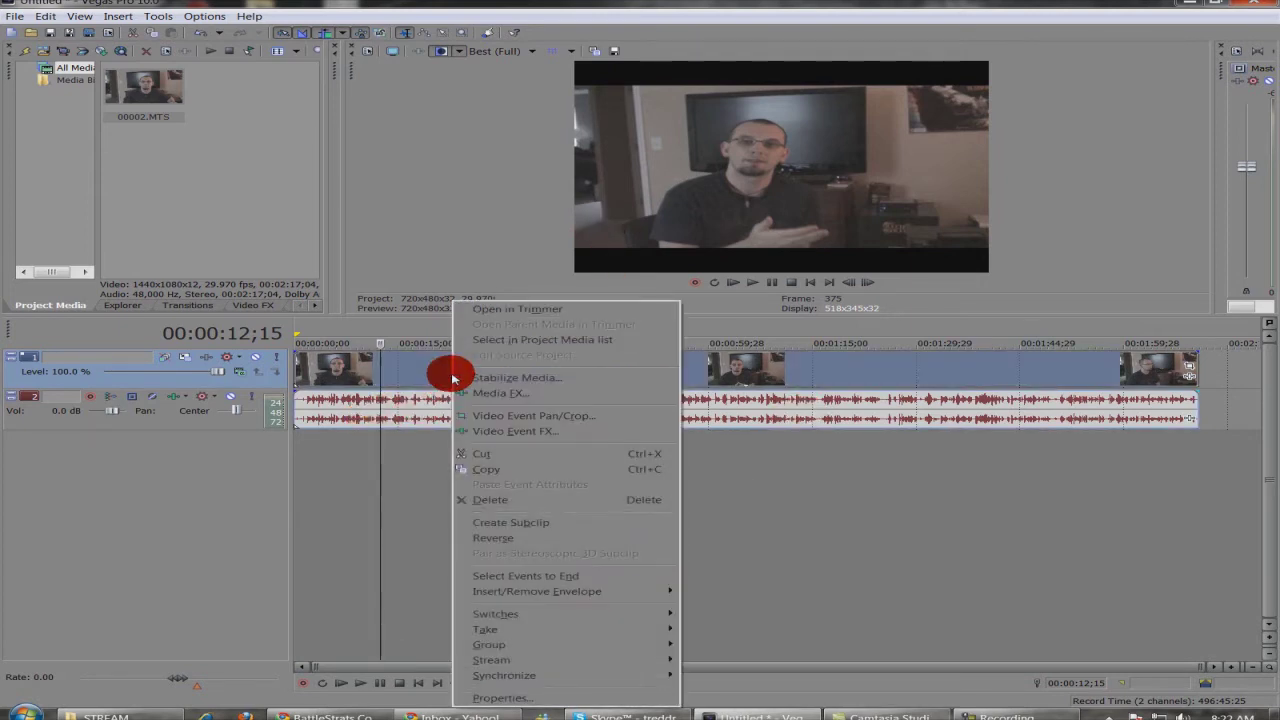
- Uncheck Maintain aspect ratio in the webcam video event's Properties and confirm
click(549, 697)
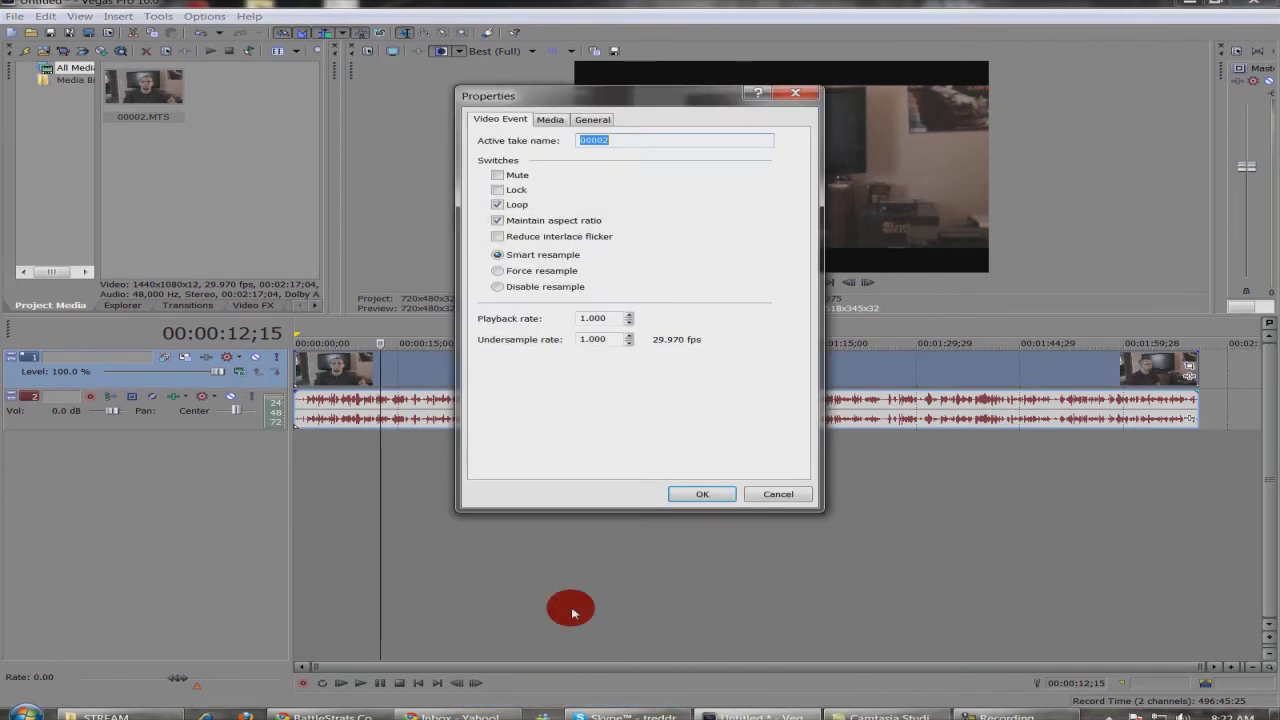
click(498, 221)
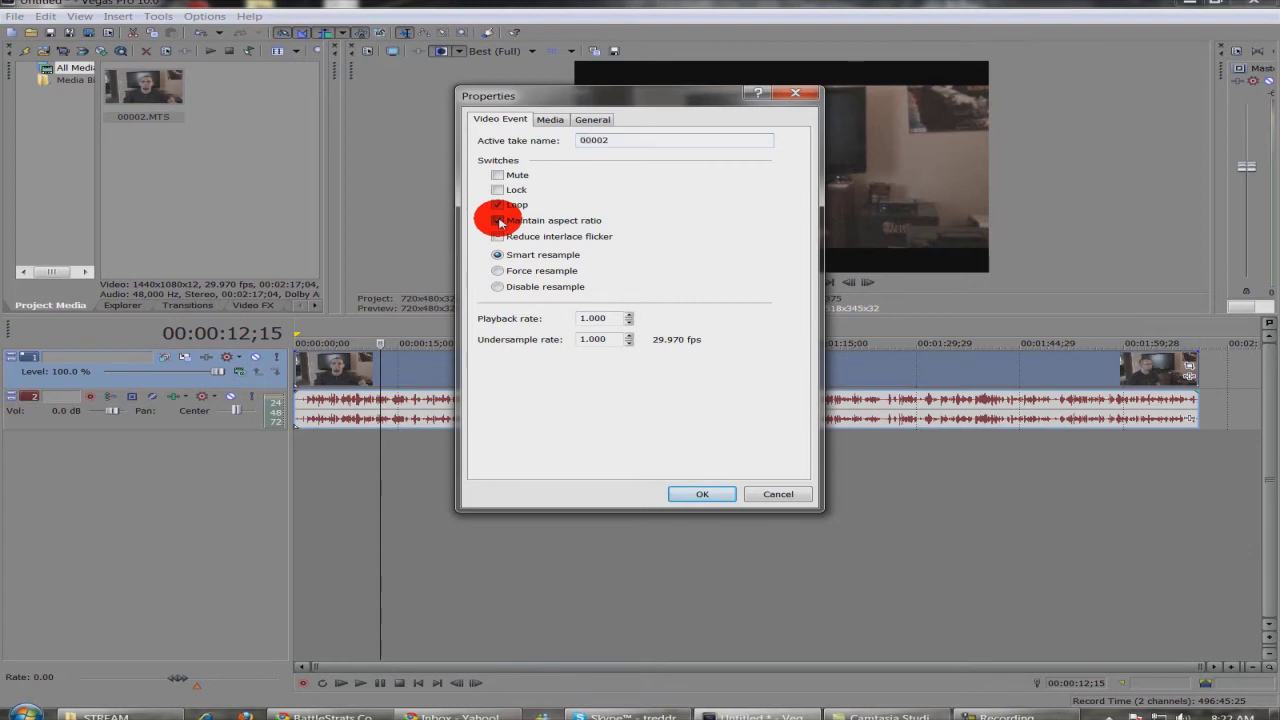
click(698, 499)
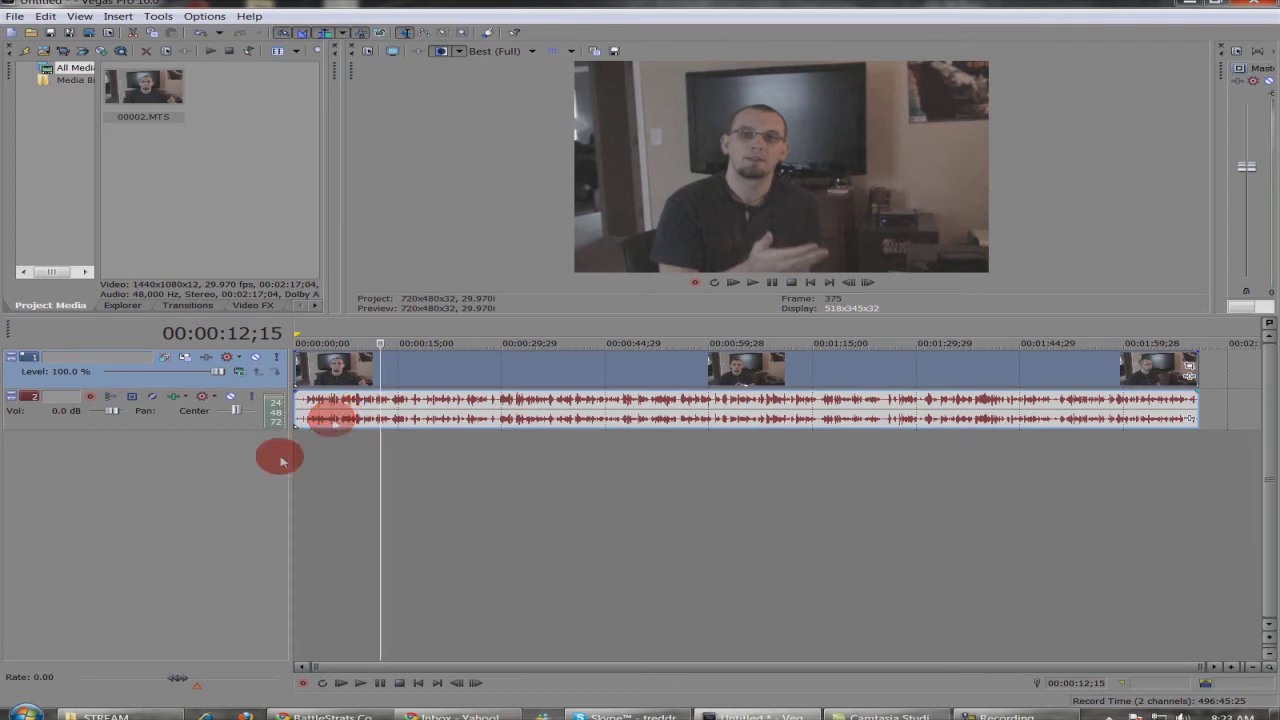
- Insert a new empty audio track, select the original audio clip, and show the Transitions list
right_click(225, 448)
click(256, 476)
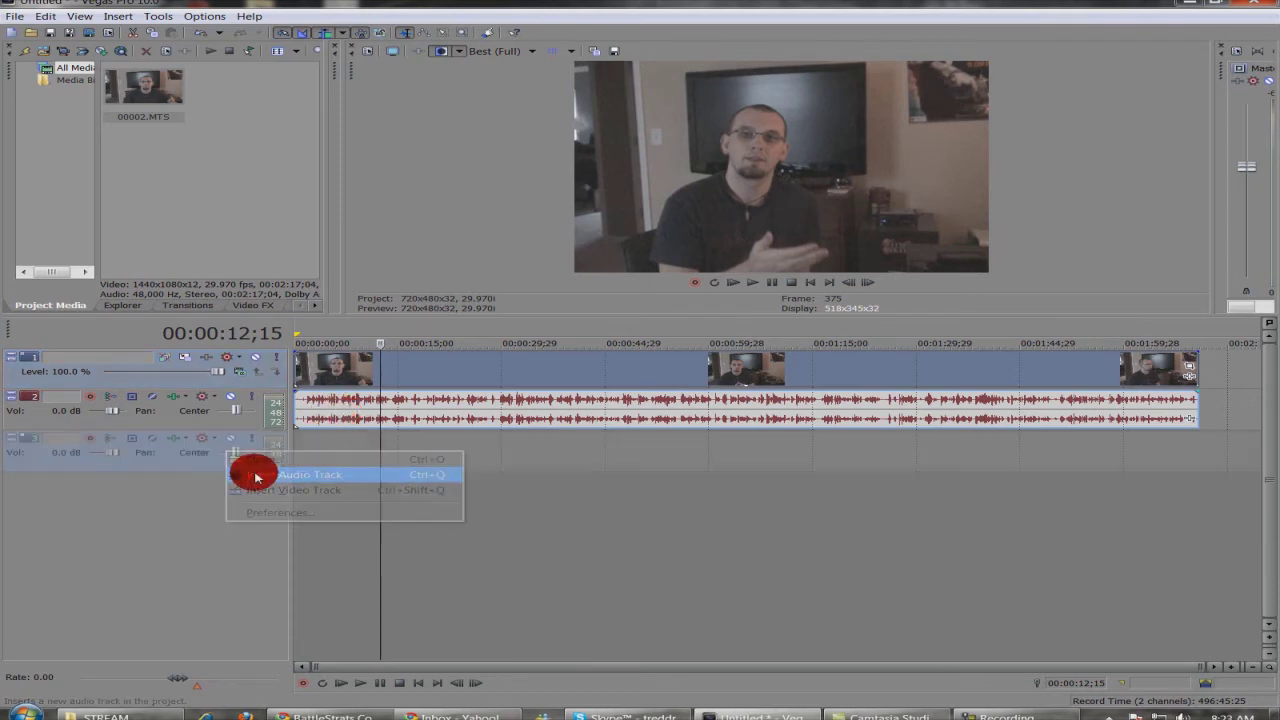
click(244, 467)
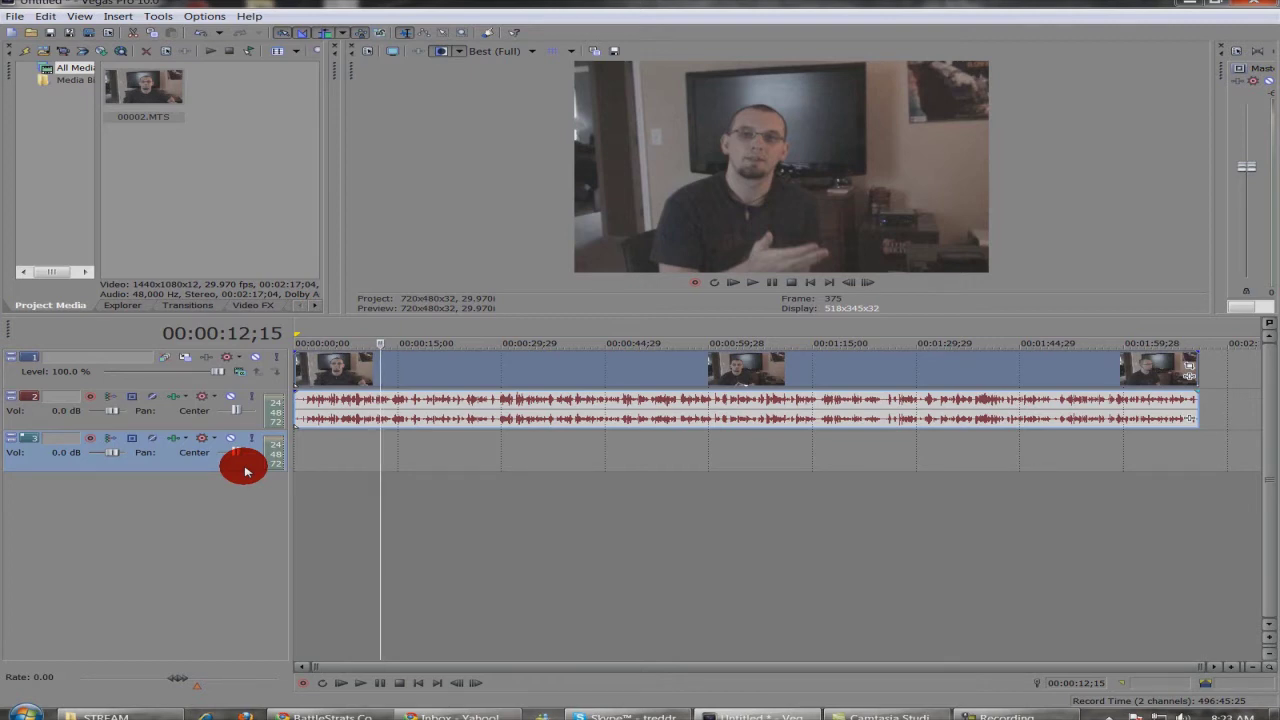
click(383, 413)
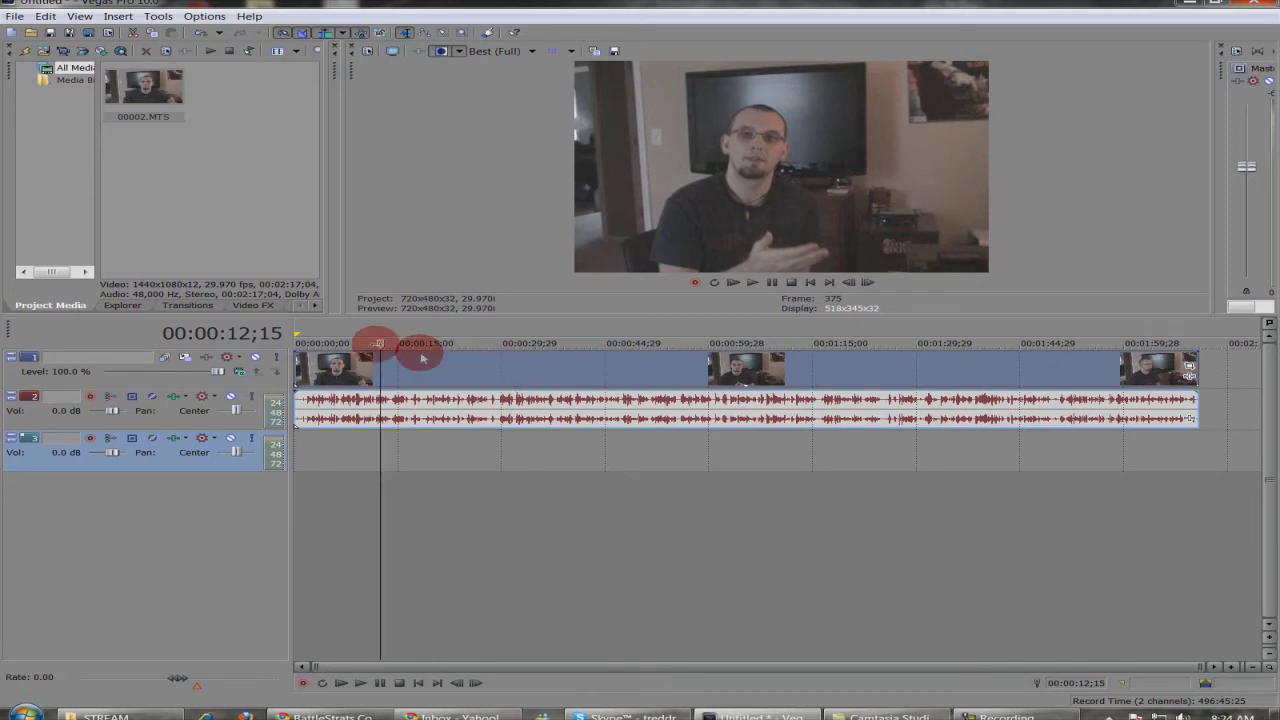
click(185, 304)
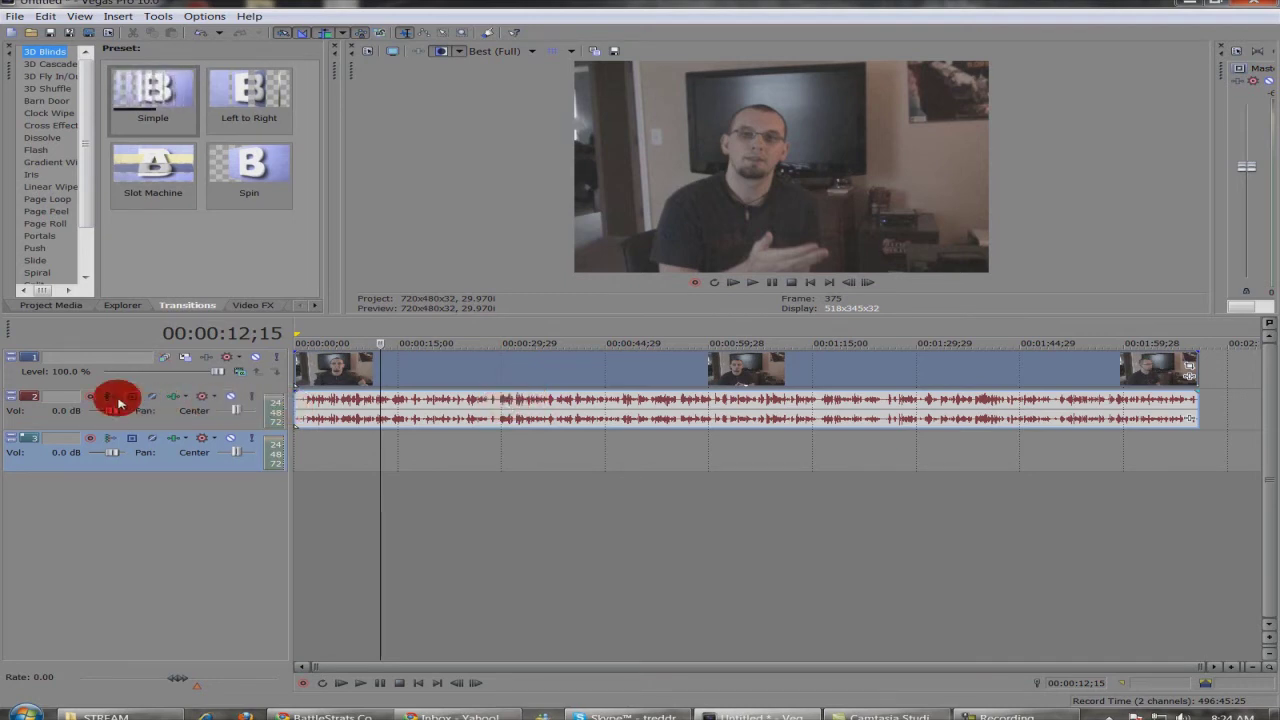
- Mute track 2's original audio and play the clip back silently, pausing at 00:00:26;24
click(231, 398)
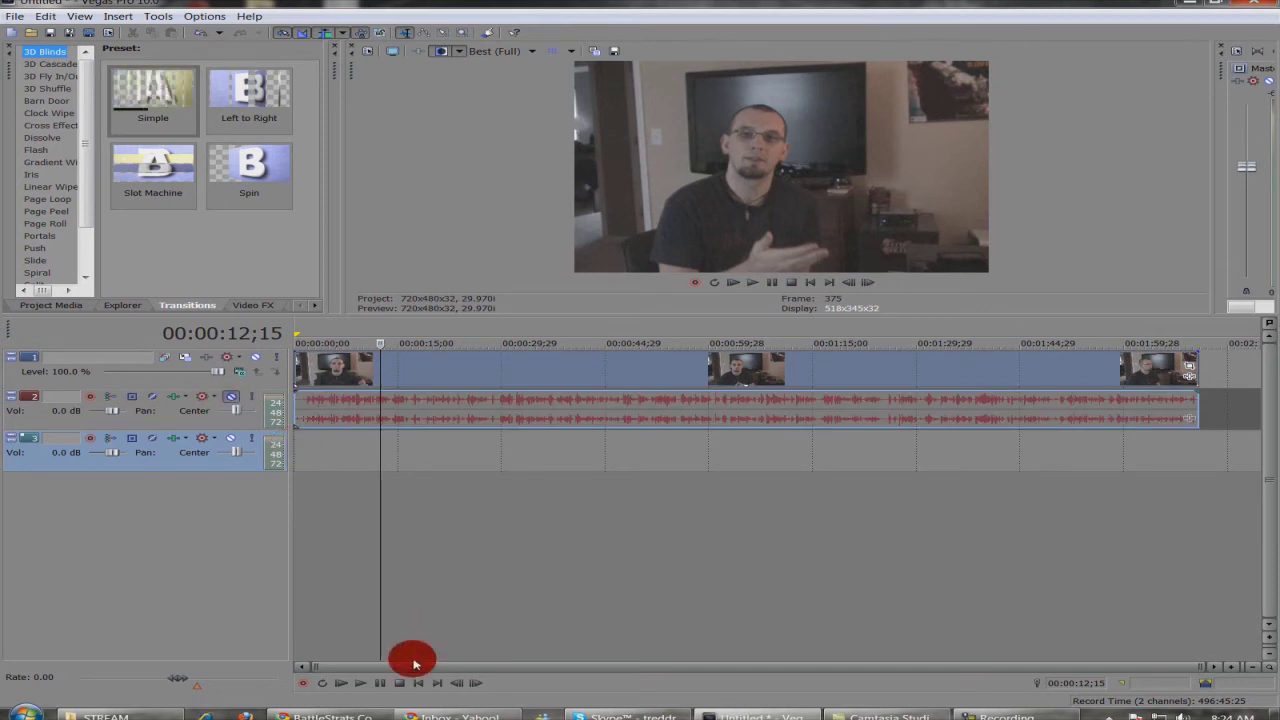
click(358, 683)
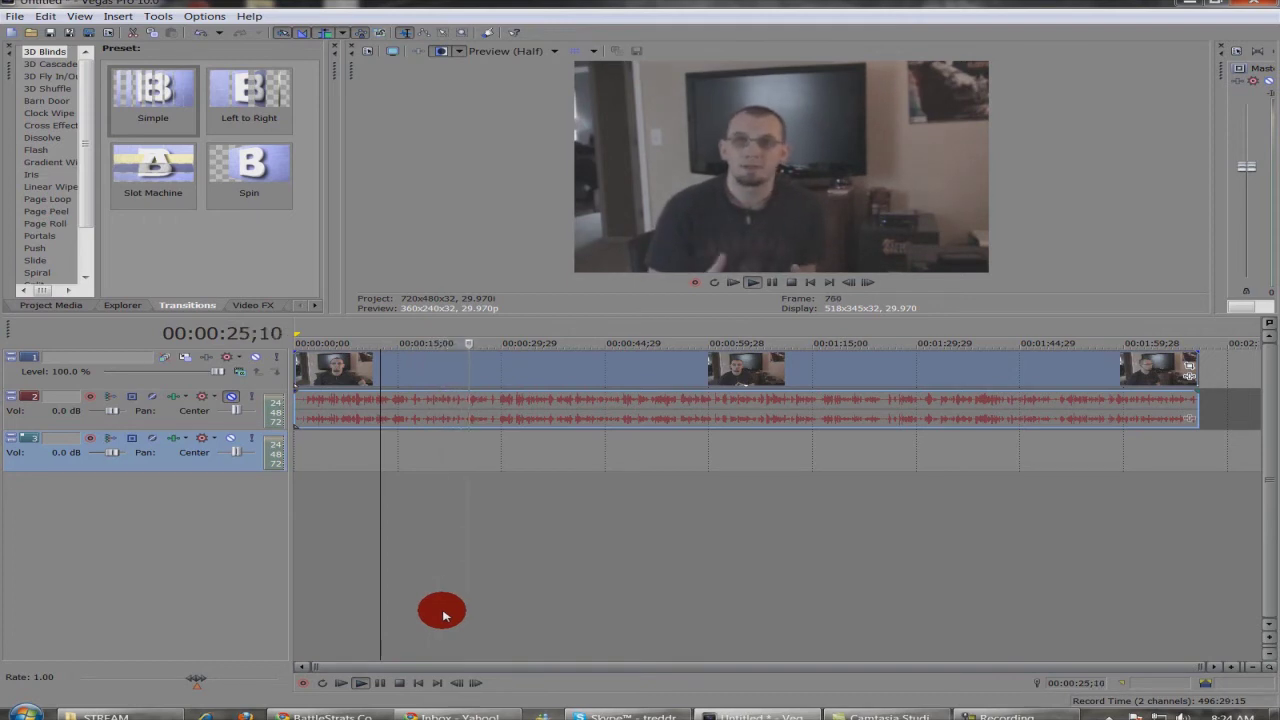
click(379, 683)
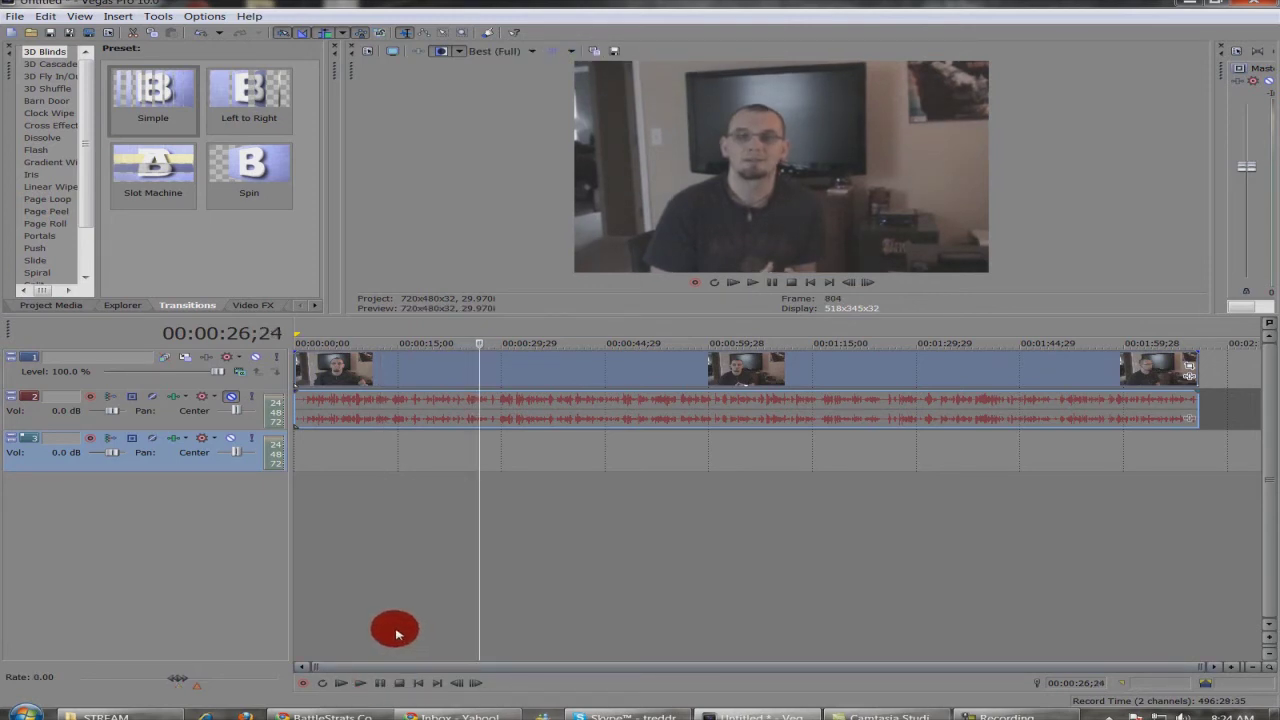
- In Render As, choose Windows Media Video V11 with the 6 Mbps HD 720-30p template and toggle stretch-to-fill
click(12, 16)
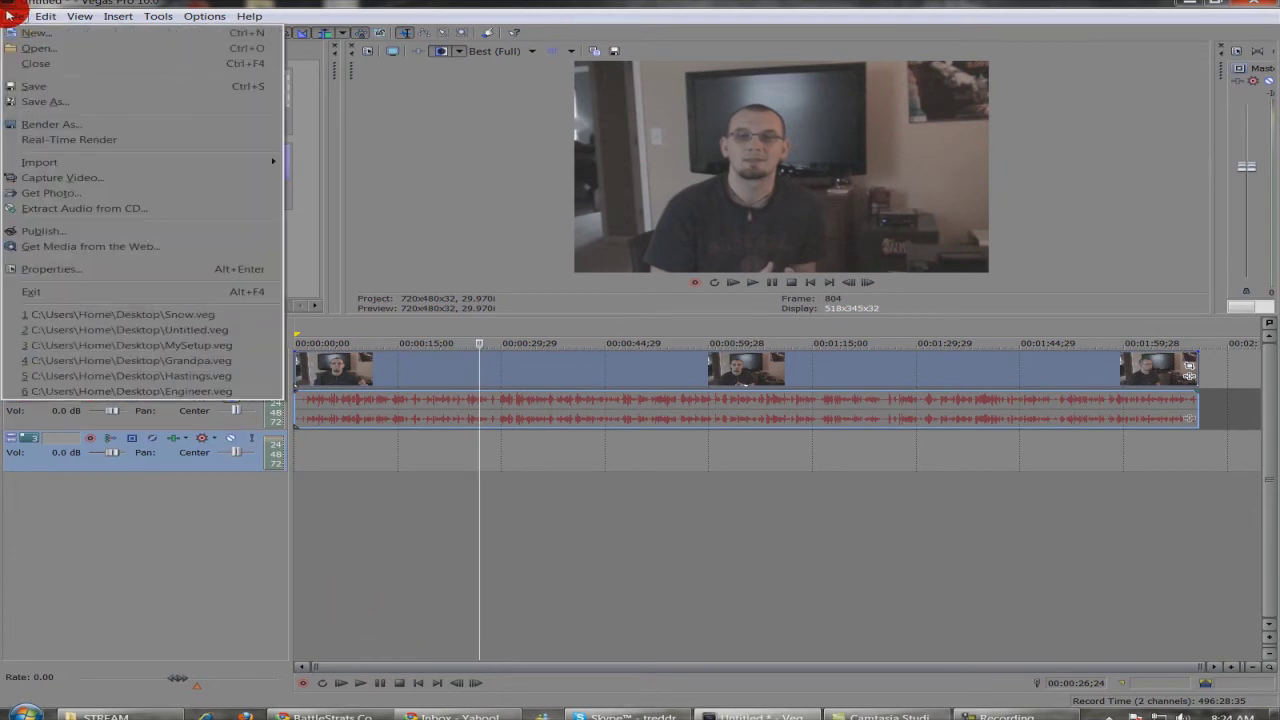
click(58, 122)
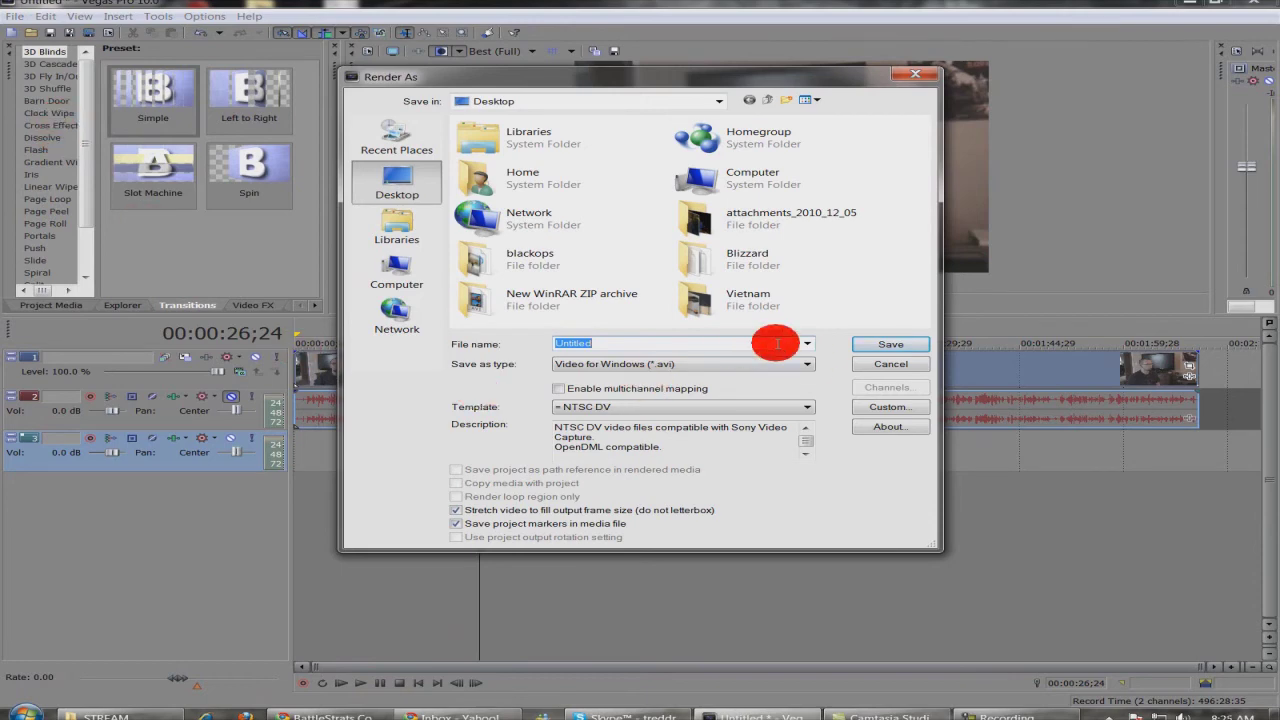
click(808, 364)
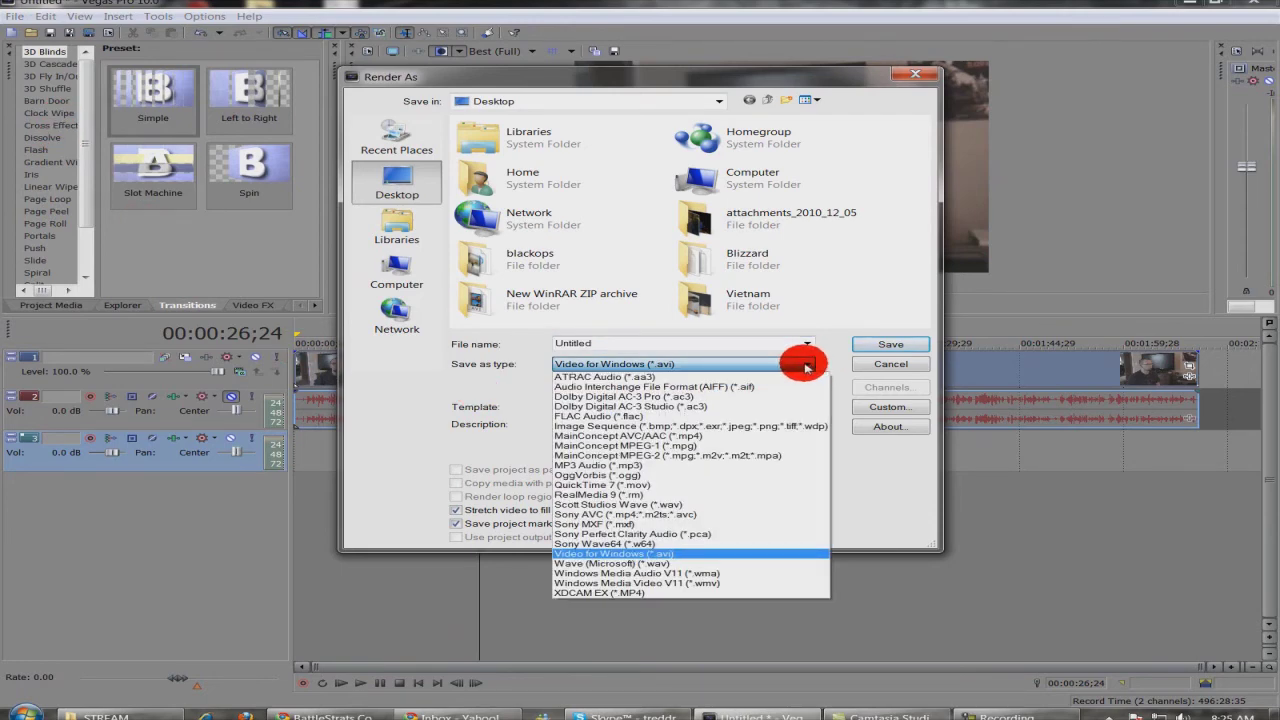
click(653, 583)
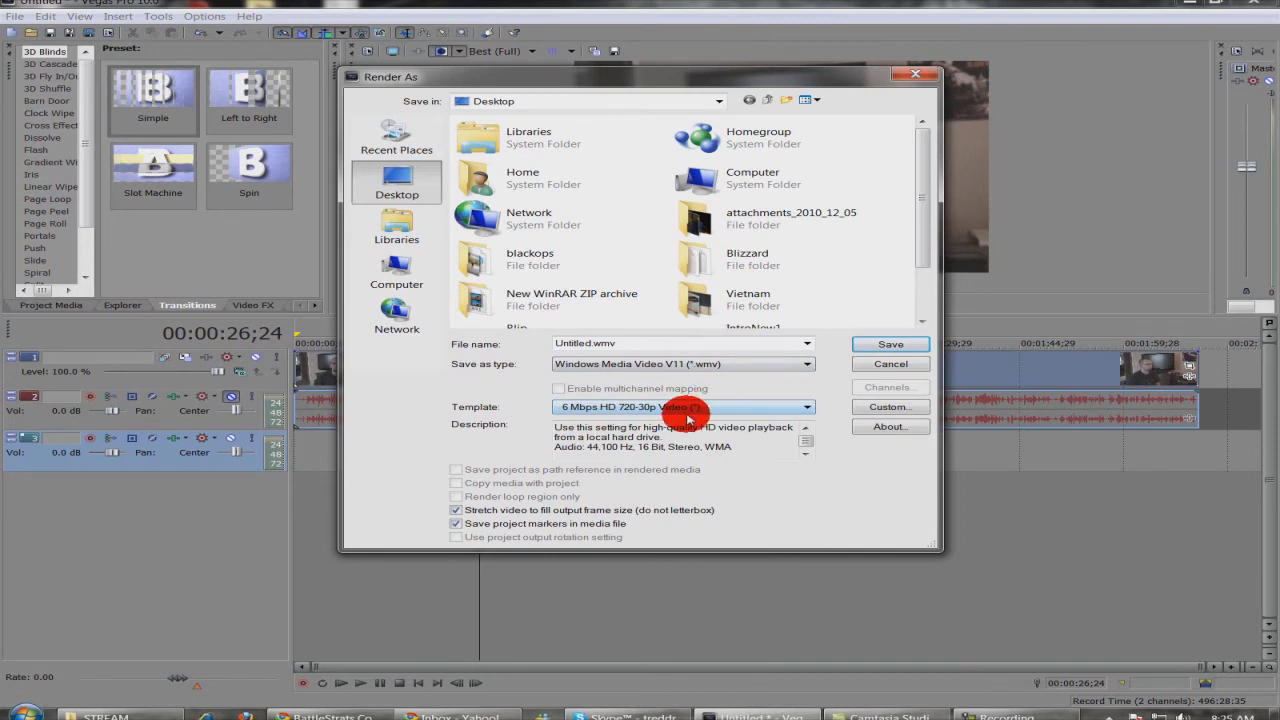
click(456, 512)
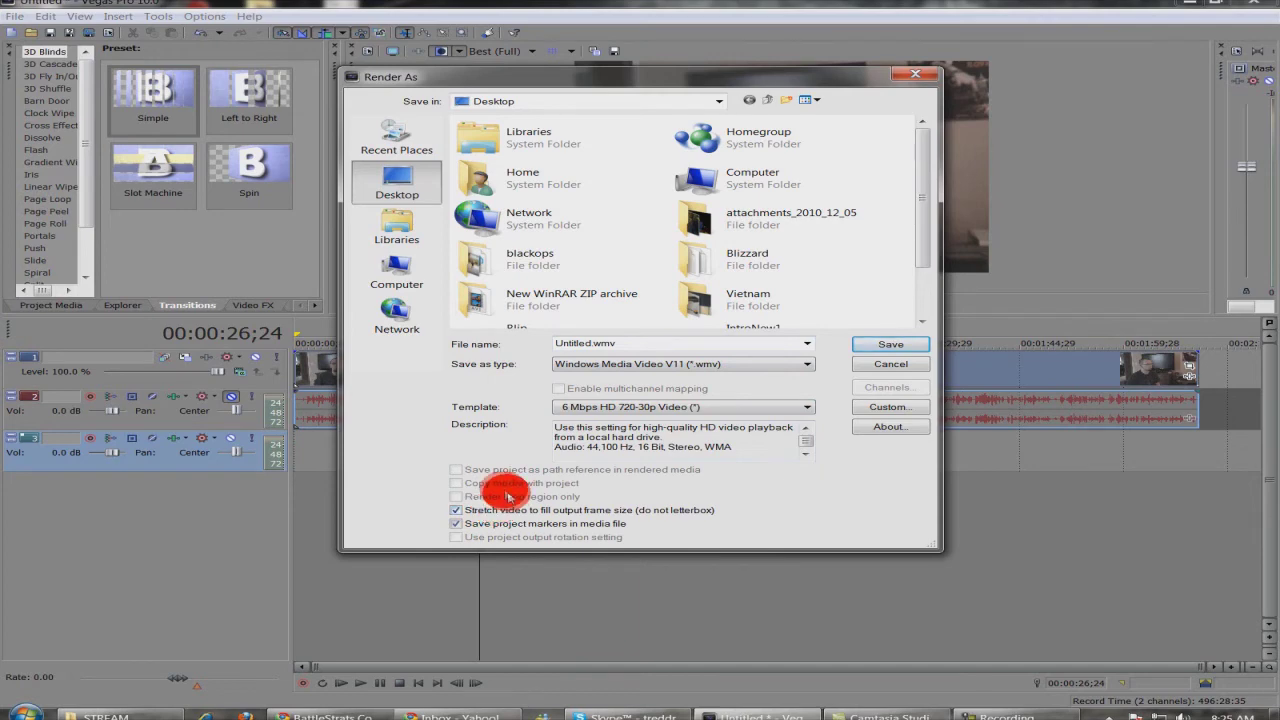
- In the HD 720-30p template's custom settings, compare CBR with Quality VBR and keep Quality VBR audio
click(862, 407)
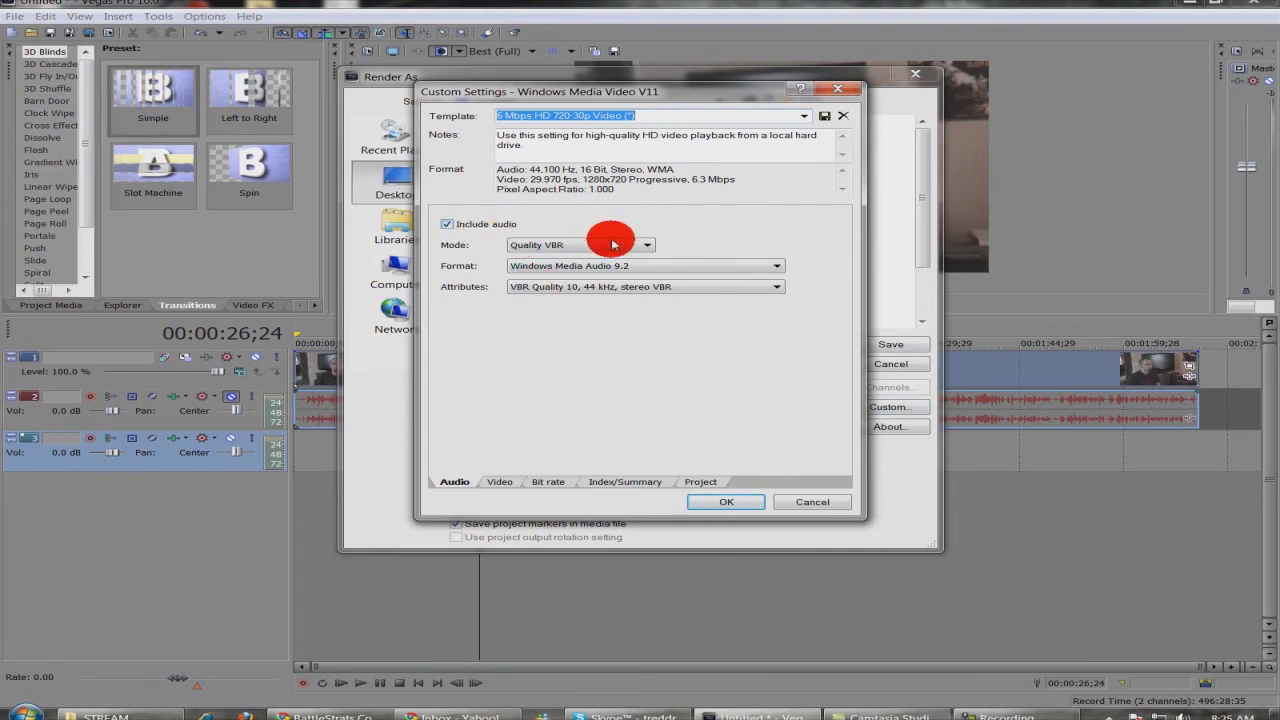
click(647, 245)
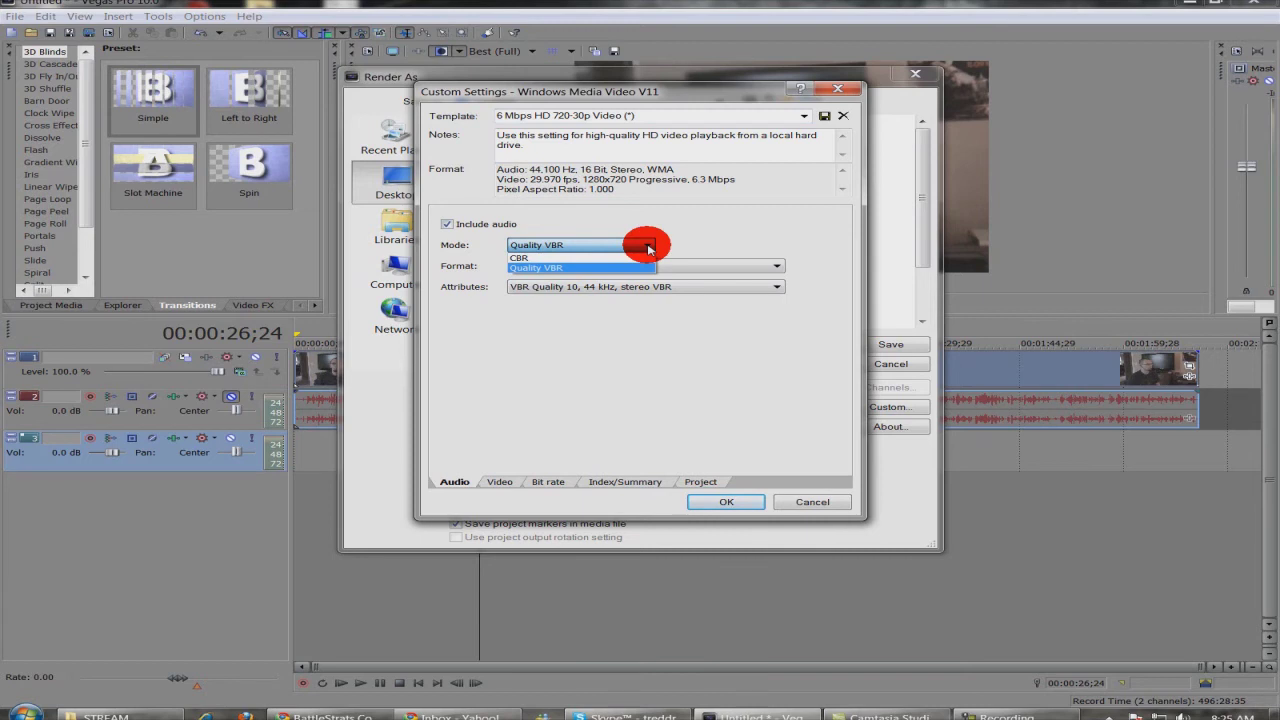
click(648, 247)
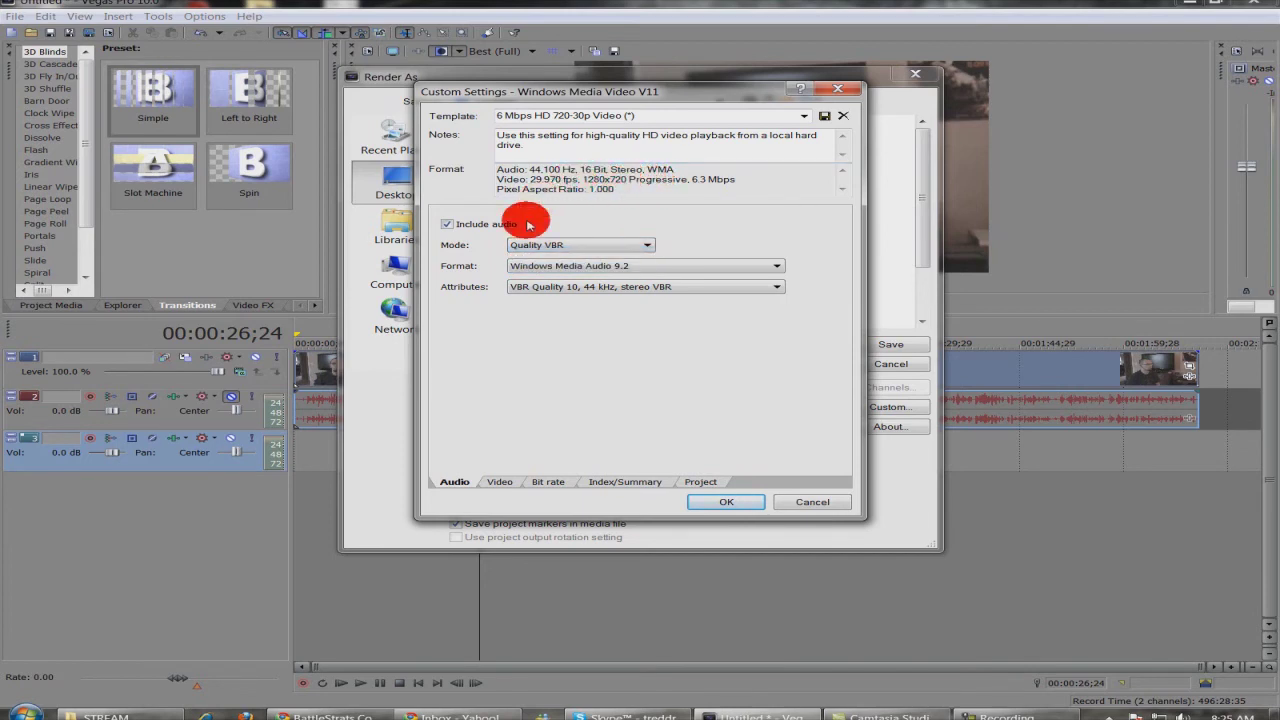
click(624, 247)
click(624, 247)
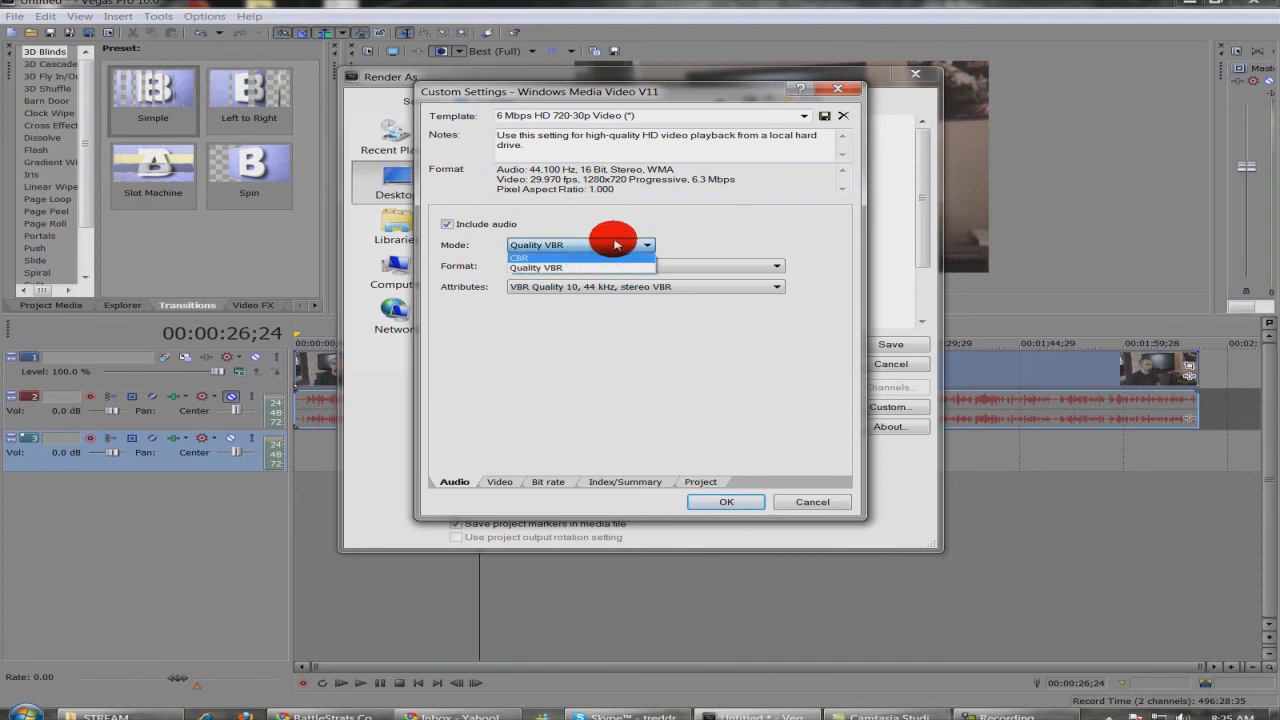
click(609, 247)
click(608, 270)
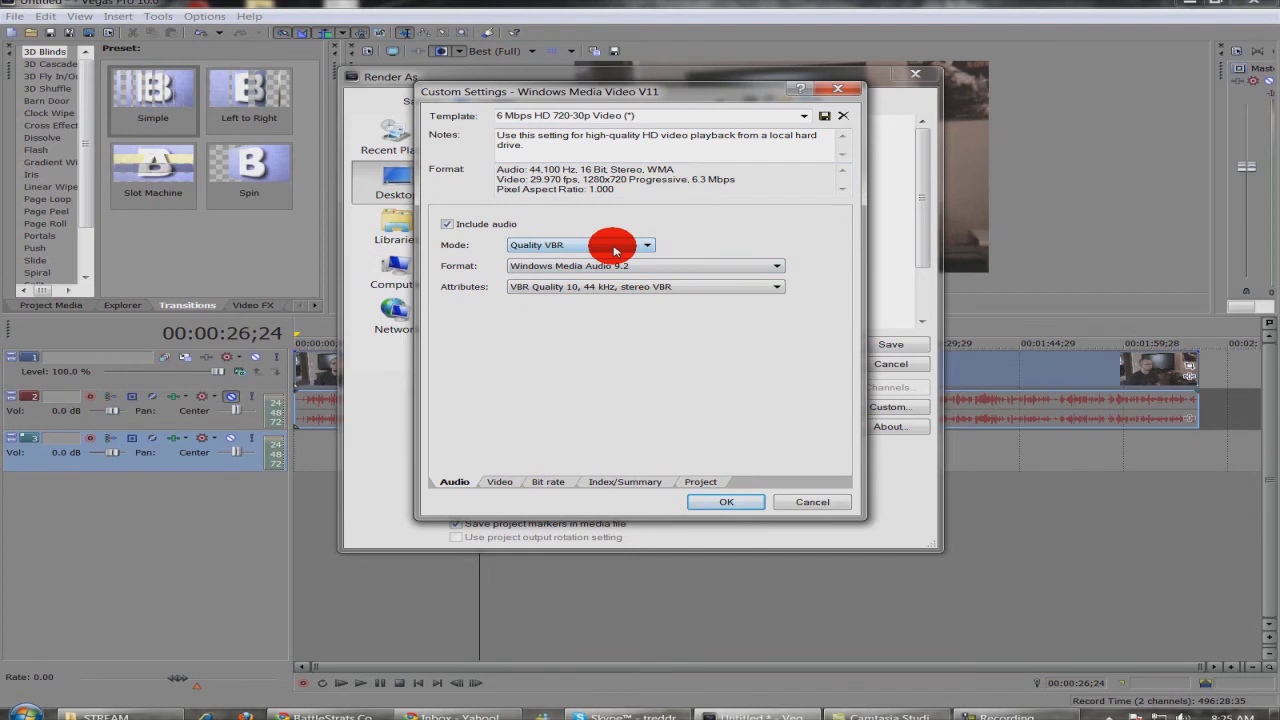
click(497, 482)
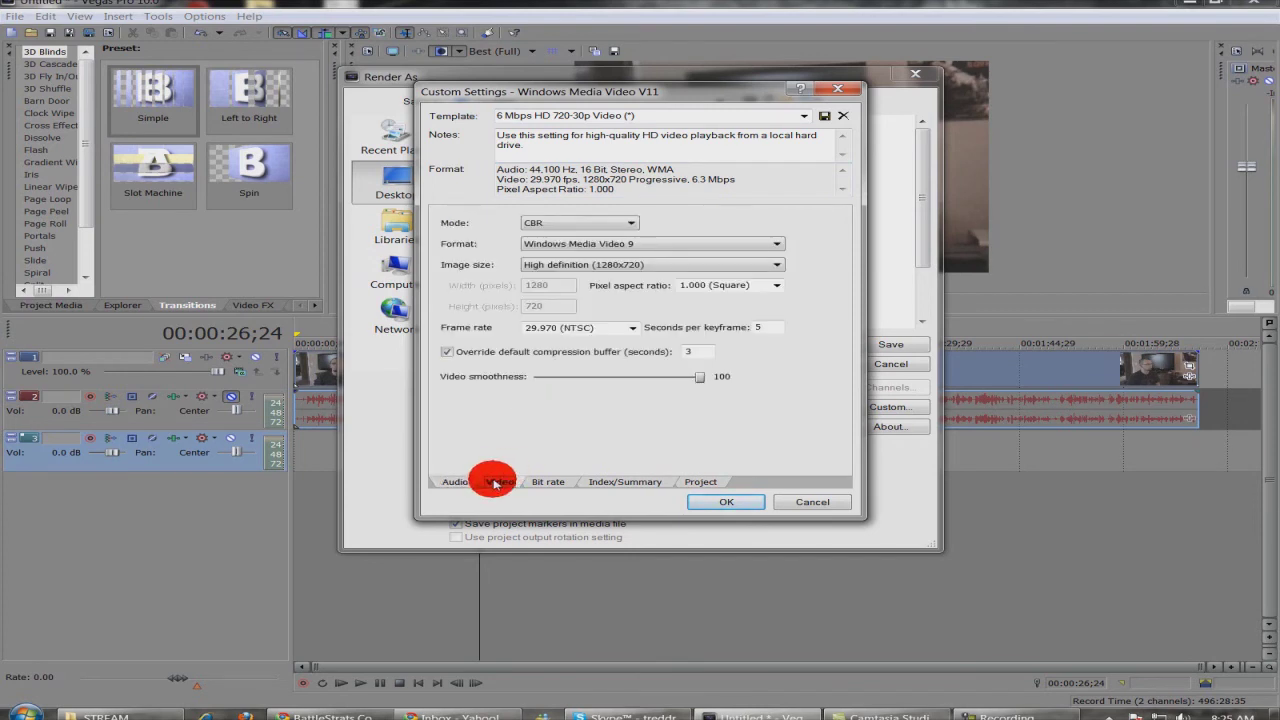
- Check the 1280x720 video and Best quality project settings, then close the Custom Settings and Render As dialogs
click(571, 266)
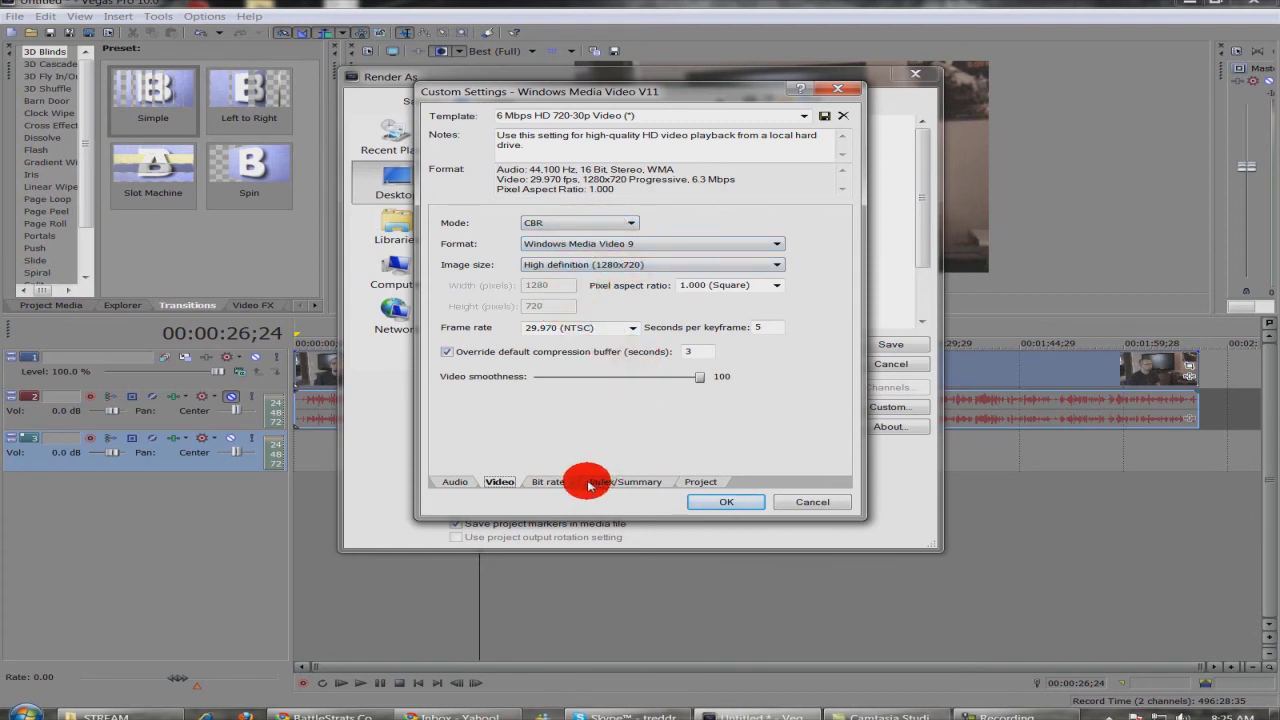
click(699, 482)
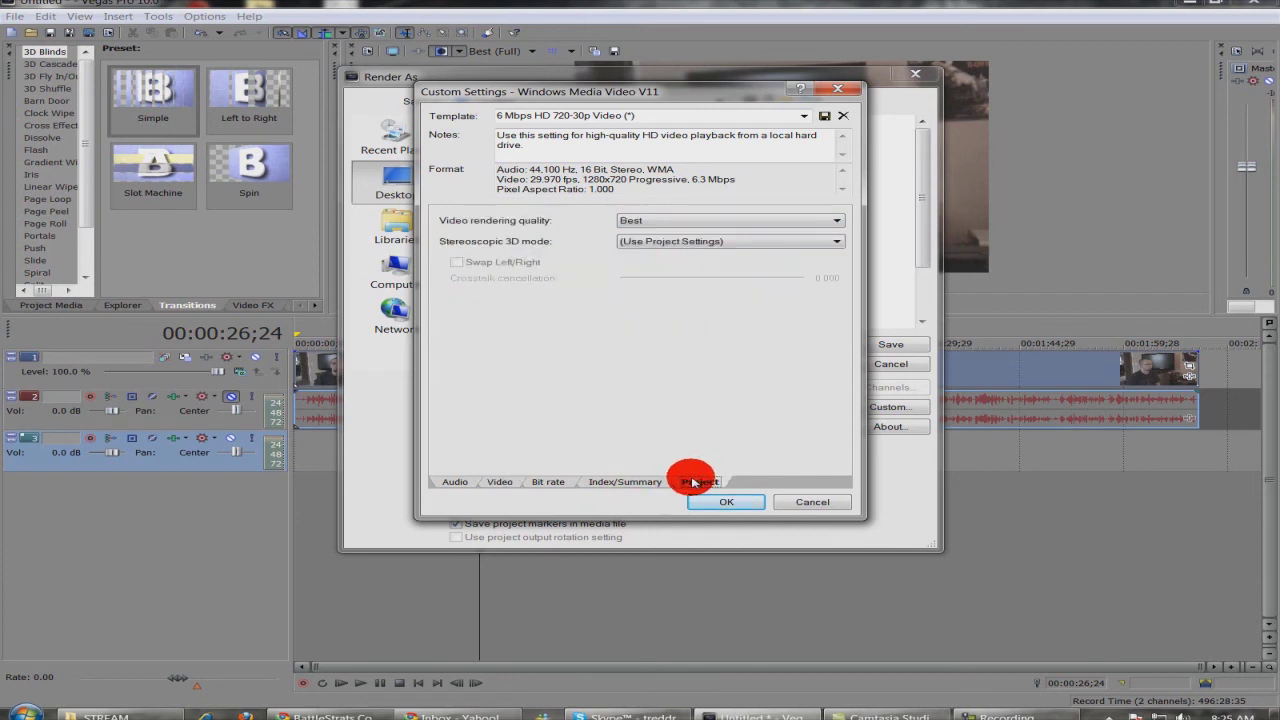
click(832, 95)
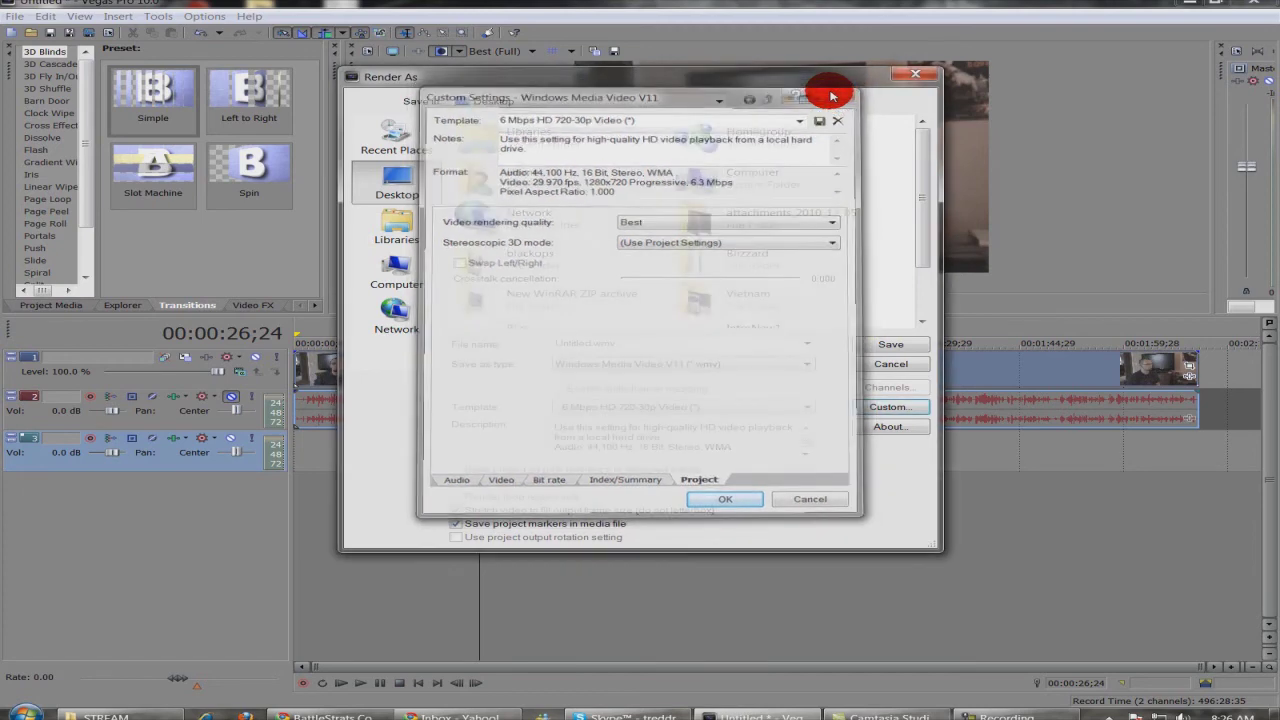
click(912, 72)
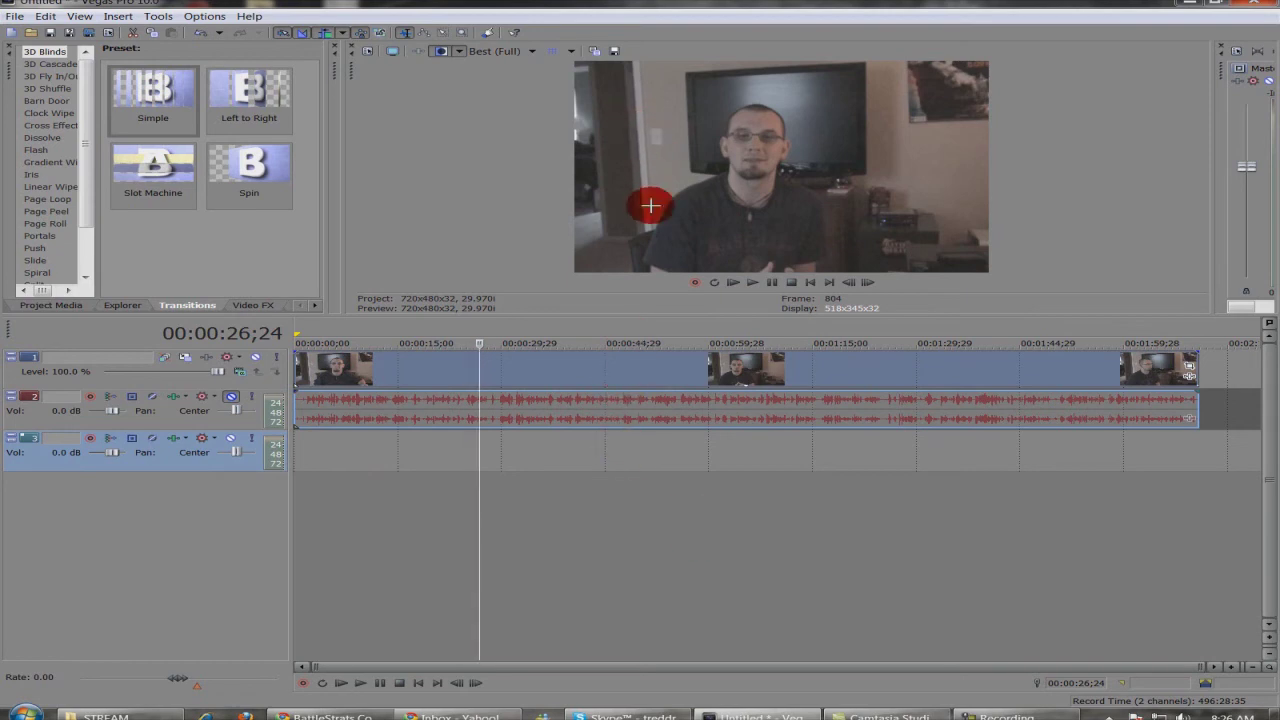
click(10, 18)
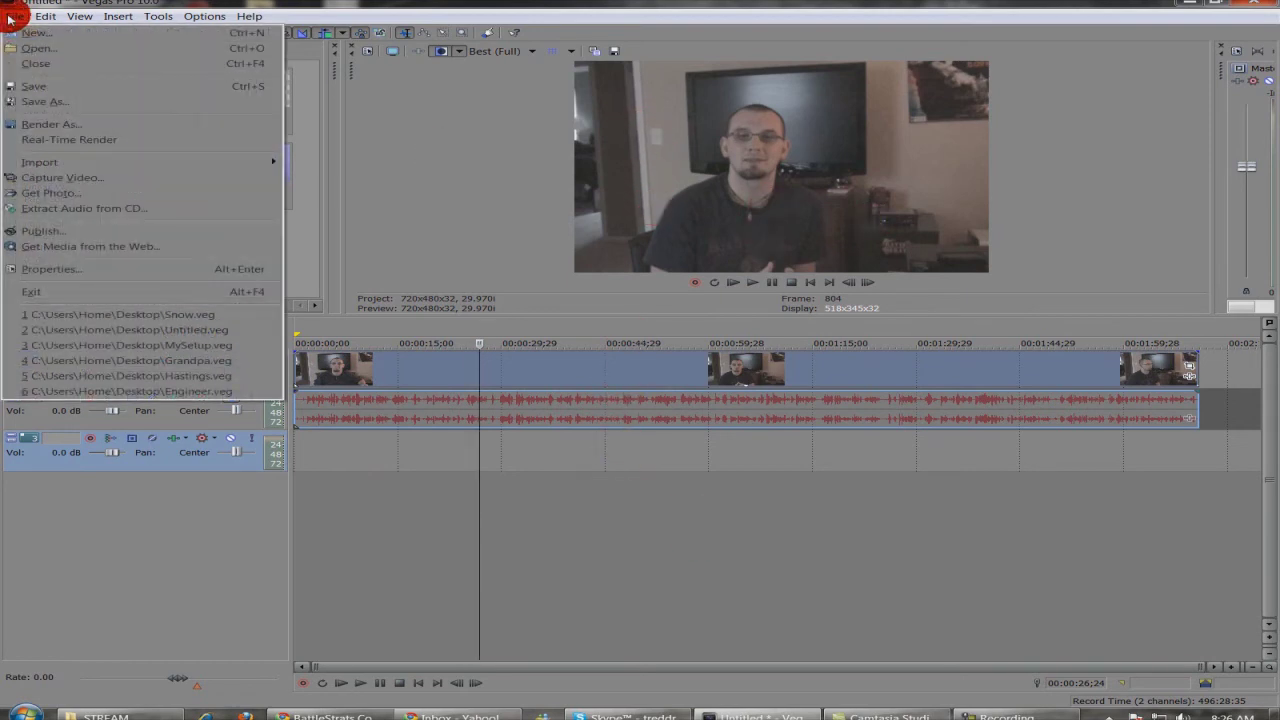
click(82, 124)
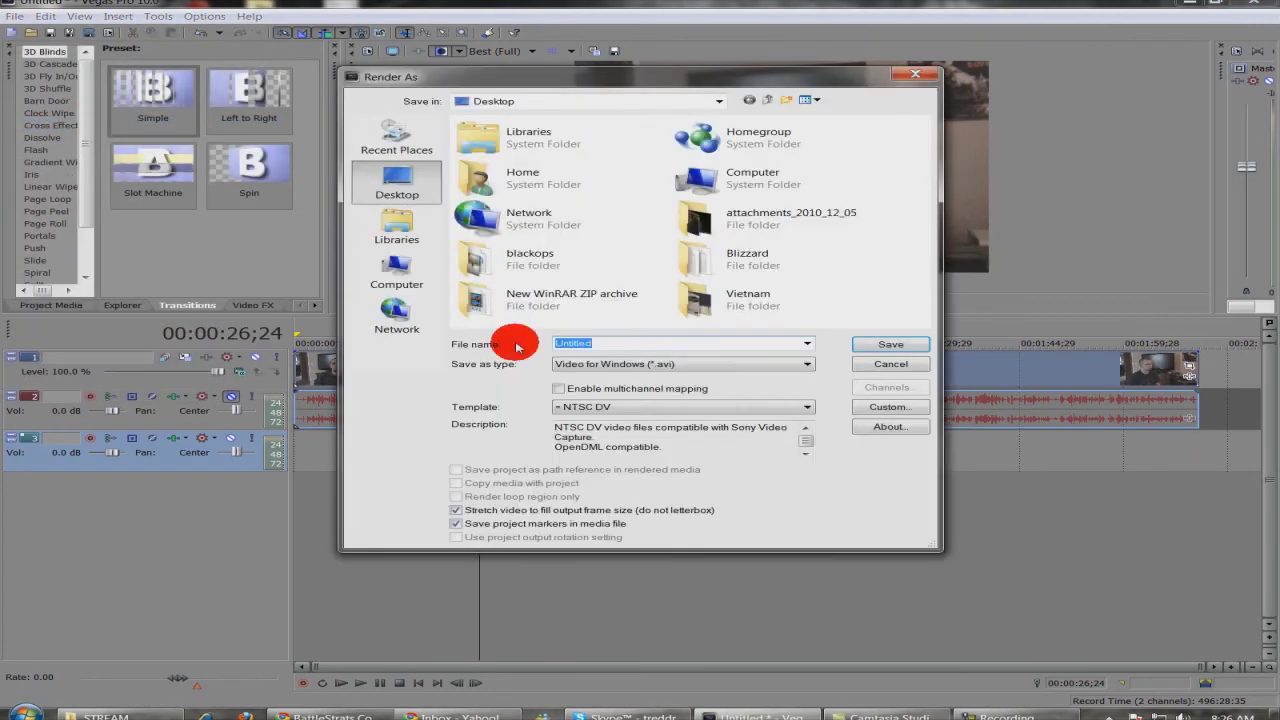
click(792, 371)
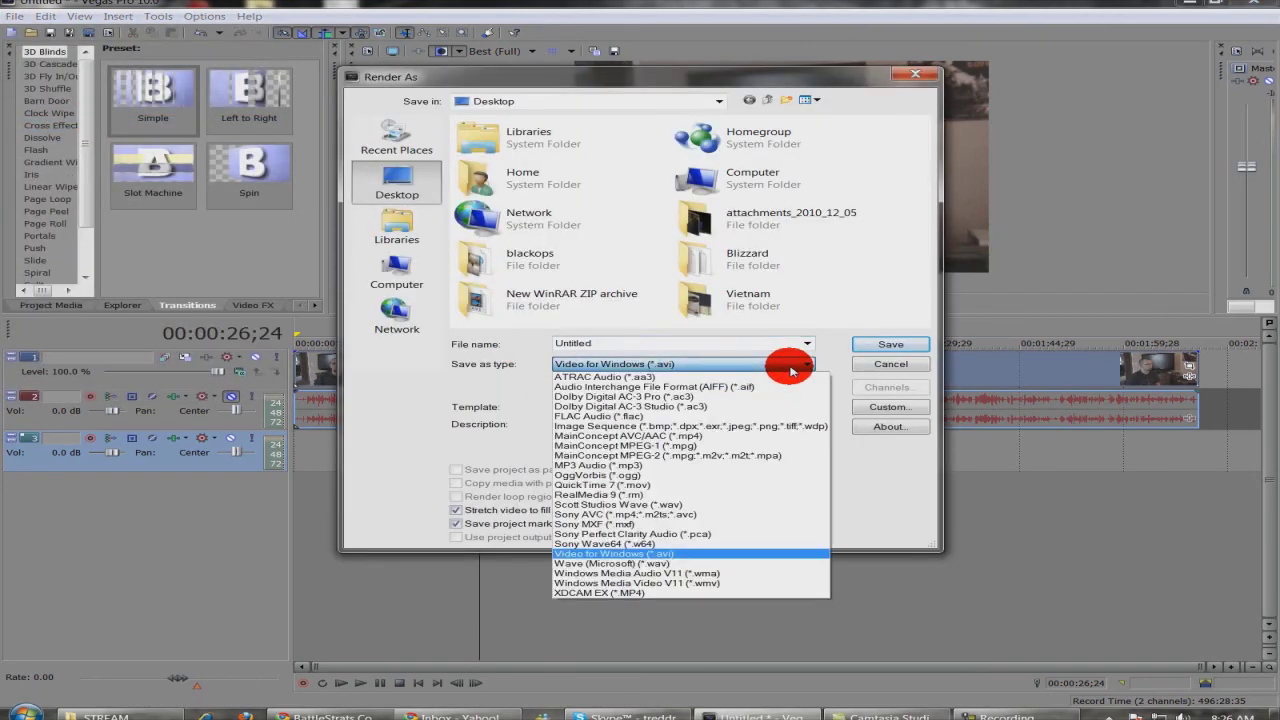
click(688, 583)
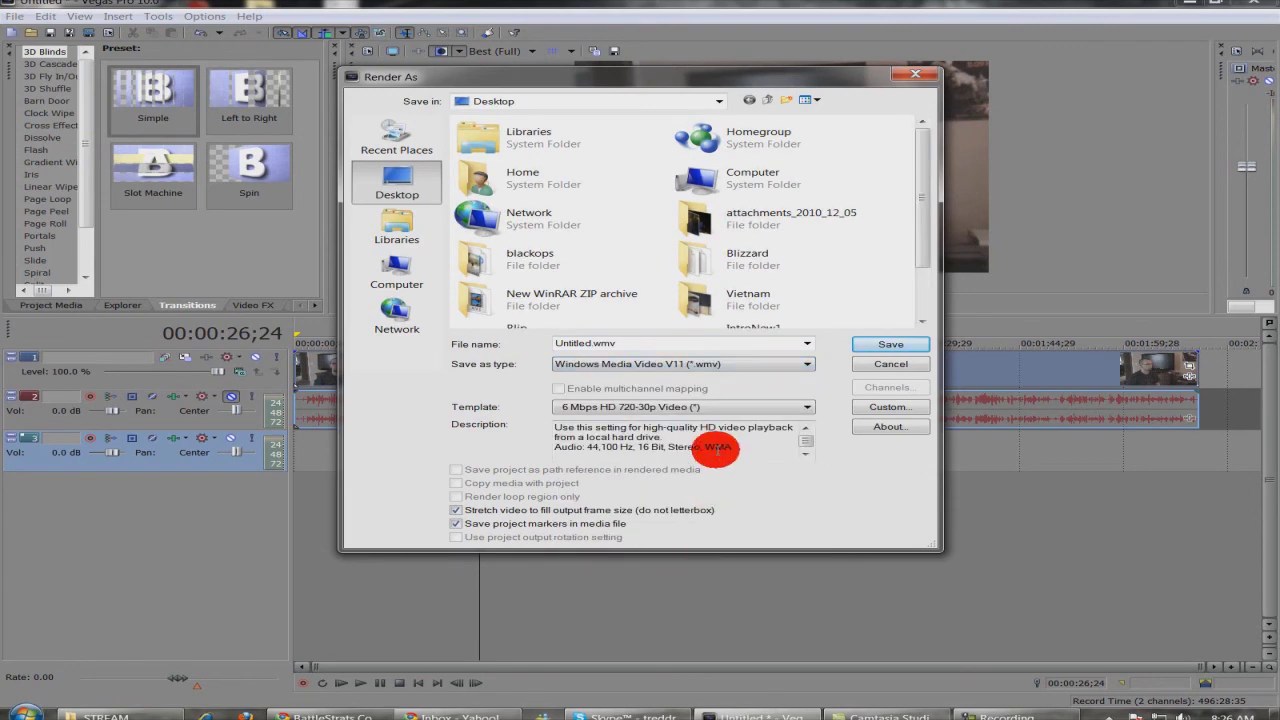
click(914, 79)
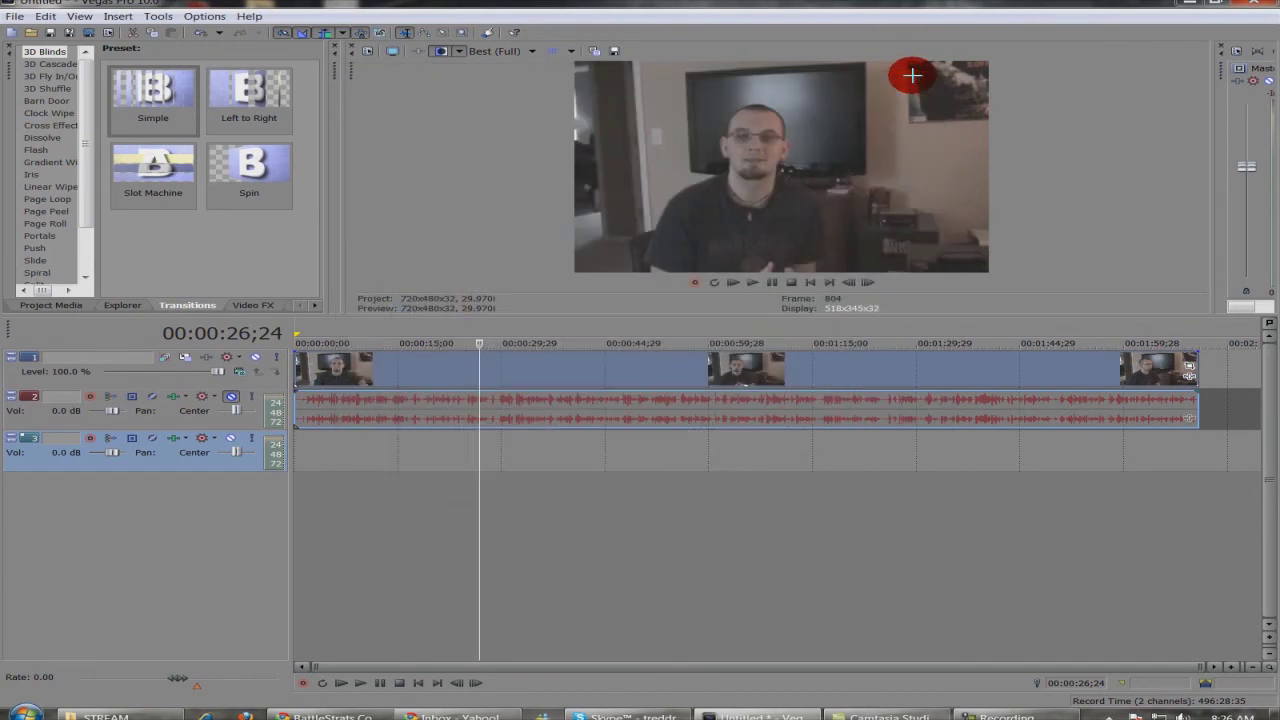